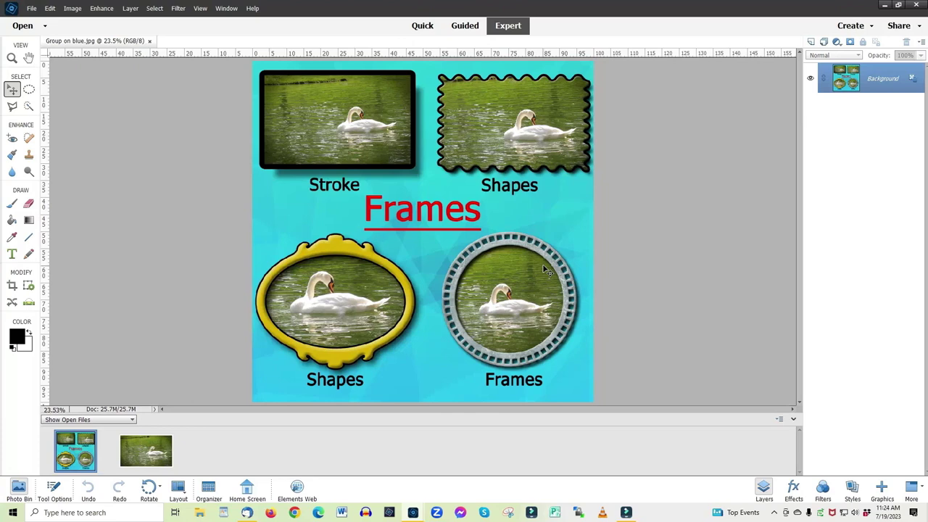
Close the Group on blue.jpg document and minimize the PHOTO.jpg window to clear the workspace
{"action": "left_click", "coordinate": [150, 40]}
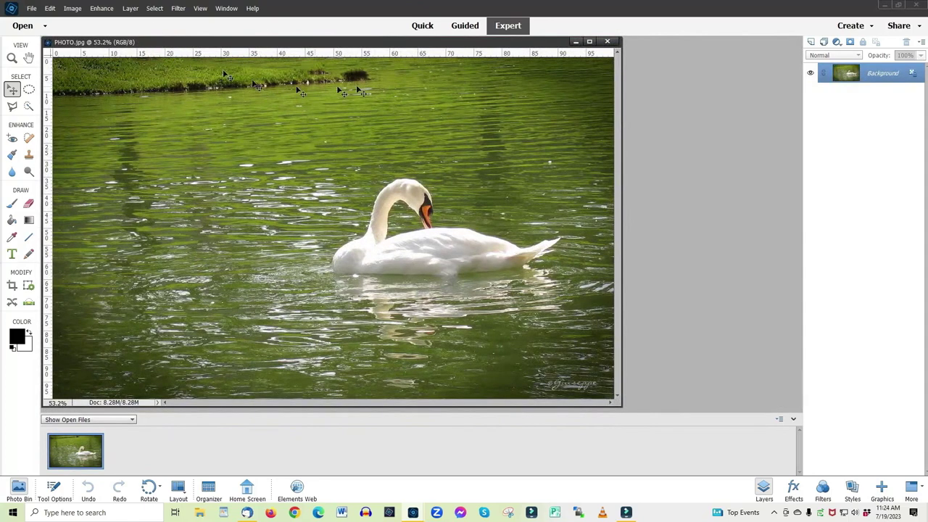
{"action": "left_click", "coordinate": [574, 41]}
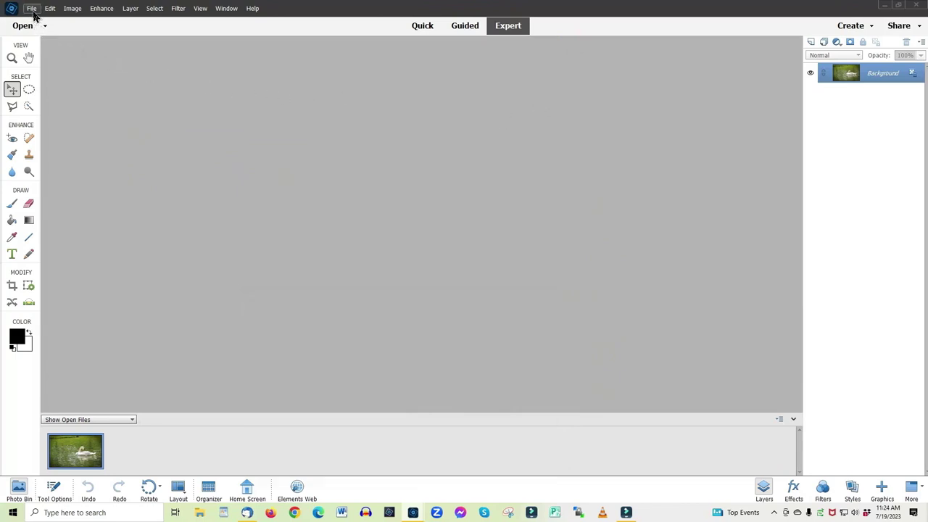
Create a blank 10 by 10 inch RGB document at 300 pixels/inch with a white background
{"action": "key", "text": "ctrl+n"}
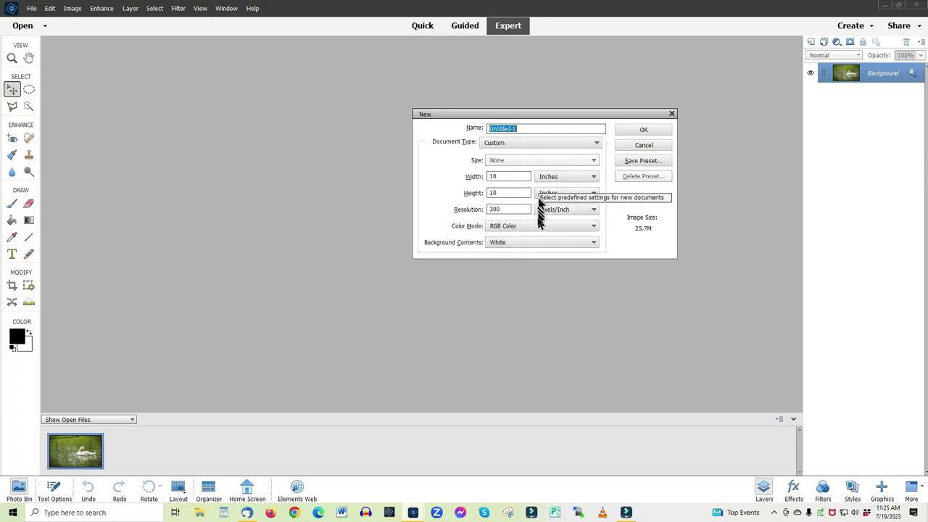
{"action": "left_click", "coordinate": [639, 131]}
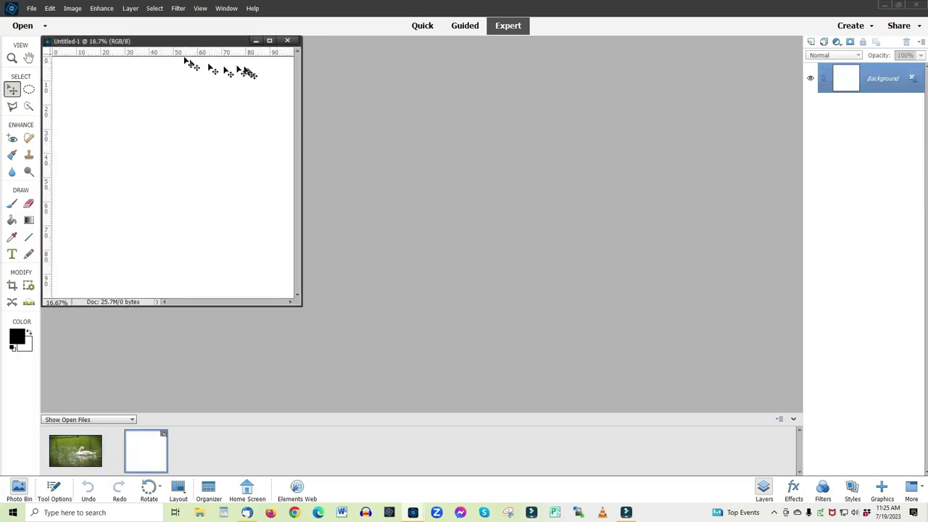
{"action": "left_click_drag", "start_coordinate": [168, 43], "coordinate": [422, 54]}
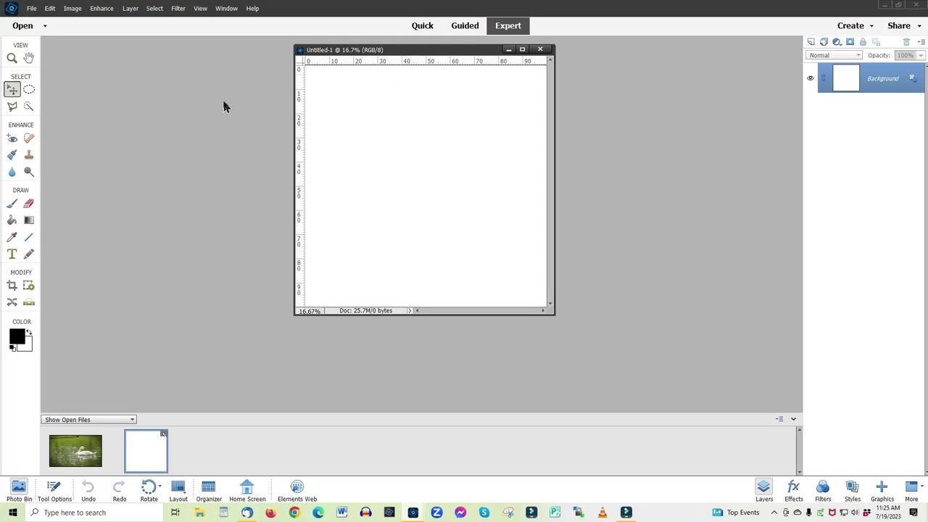
{"action": "key", "text": "ctrl+0"}
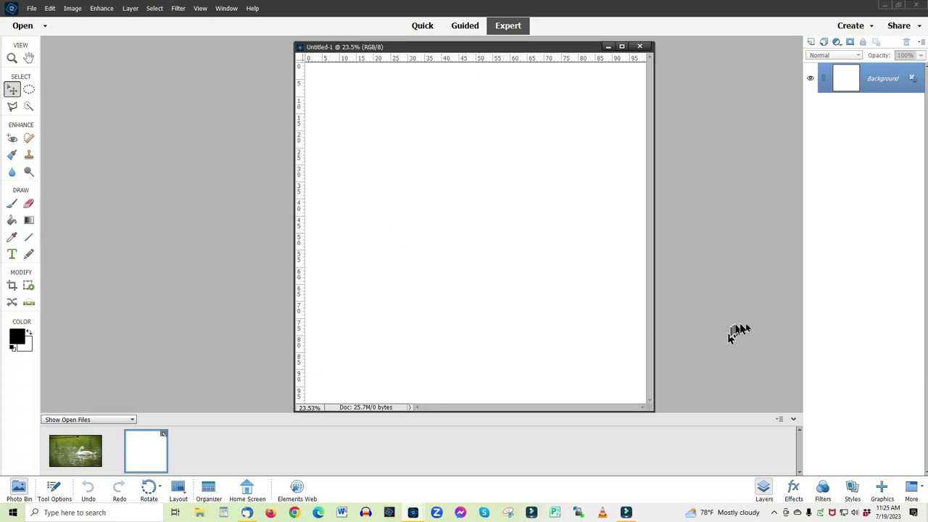
Fill the blank document with the turquoise geometric background graphic and place the swan photo on top of it
{"action": "left_click", "coordinate": [883, 490]}
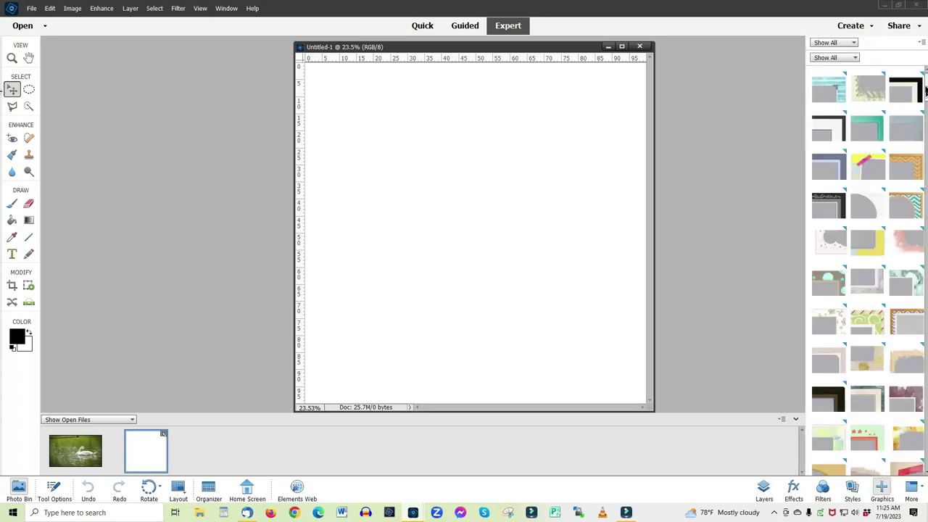
{"action": "left_click", "coordinate": [829, 58]}
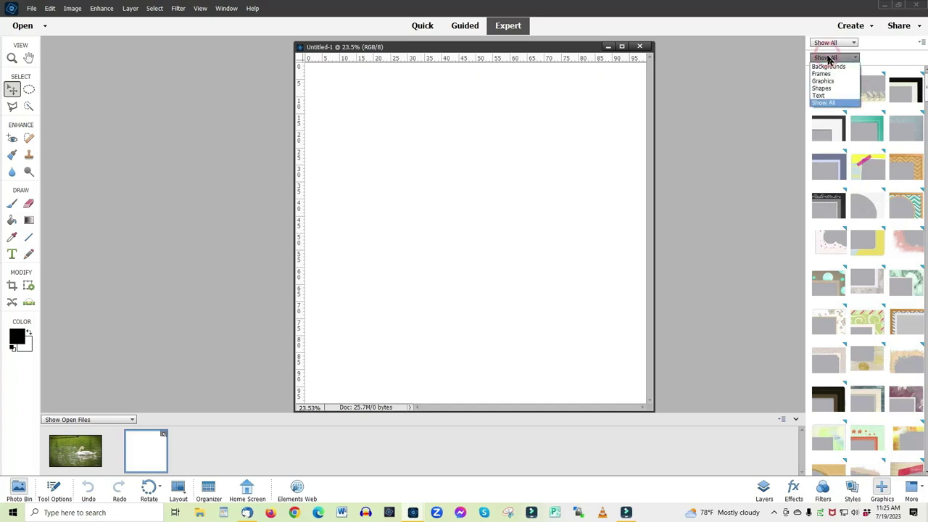
{"action": "left_click", "coordinate": [829, 66]}
{"action": "left_click_drag", "start_coordinate": [829, 89], "coordinate": [522, 154]}
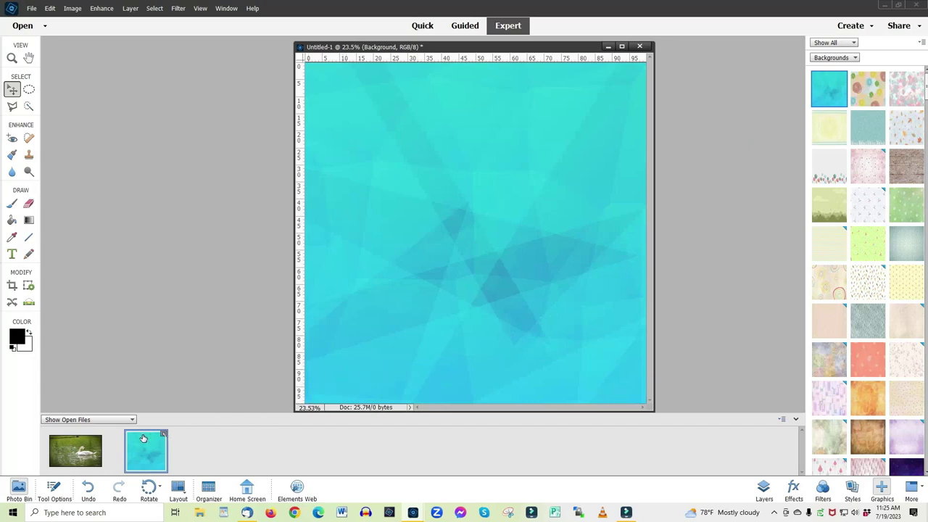
{"action": "left_click_drag", "start_coordinate": [100, 444], "coordinate": [458, 273]}
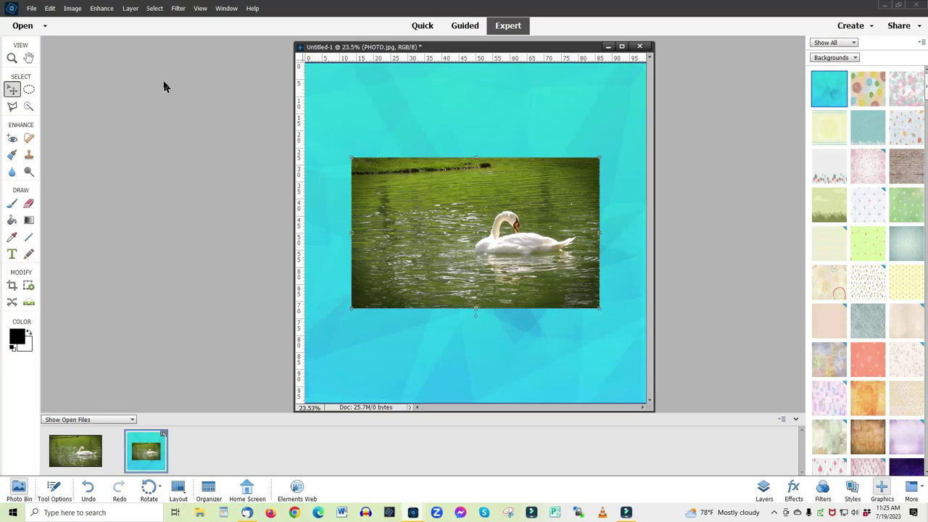
Apply a black outside stroke of 56 px at 100% opacity to the swan photo layer
{"action": "left_click", "coordinate": [131, 8]}
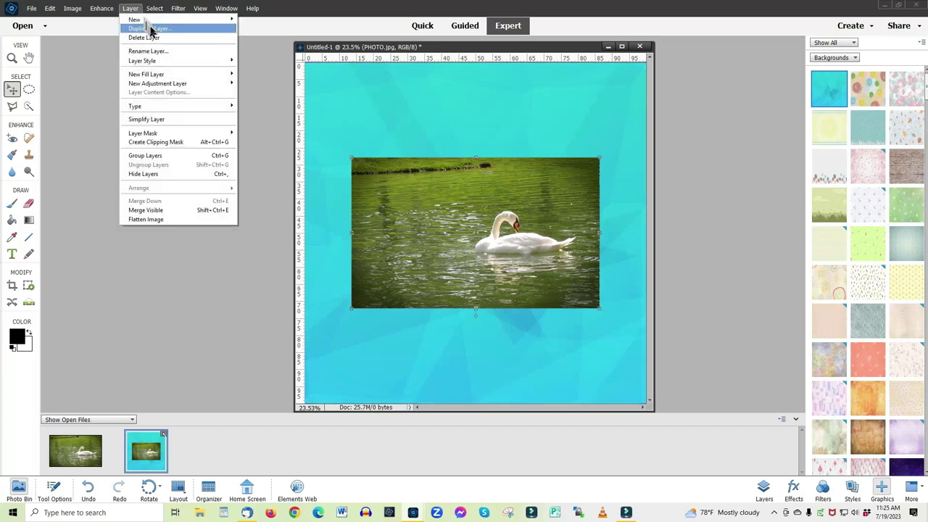
{"action": "mouse_move", "coordinate": [197, 66]}
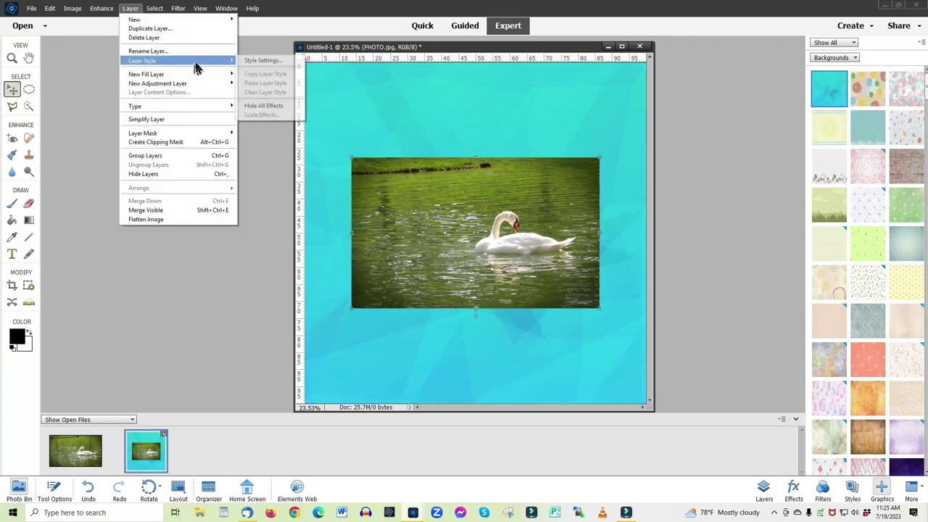
{"action": "left_click", "coordinate": [255, 61]}
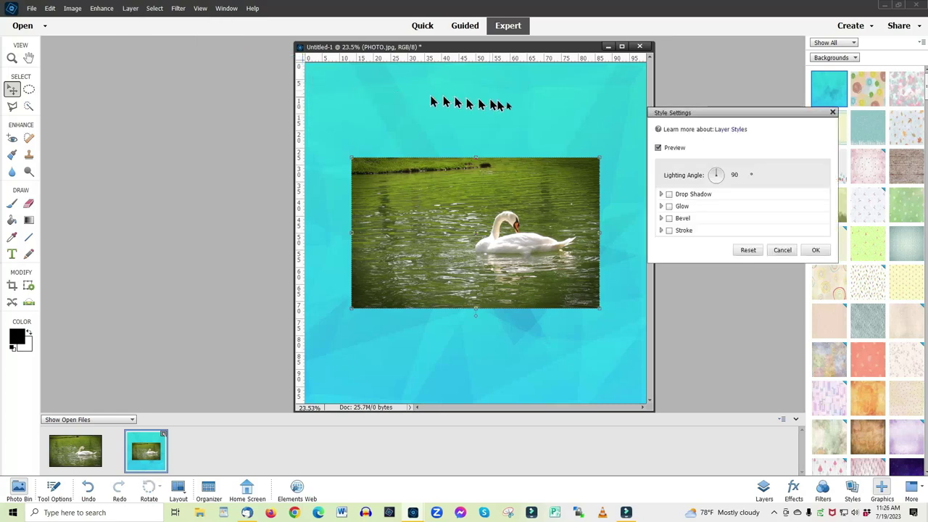
{"action": "left_click", "coordinate": [669, 230]}
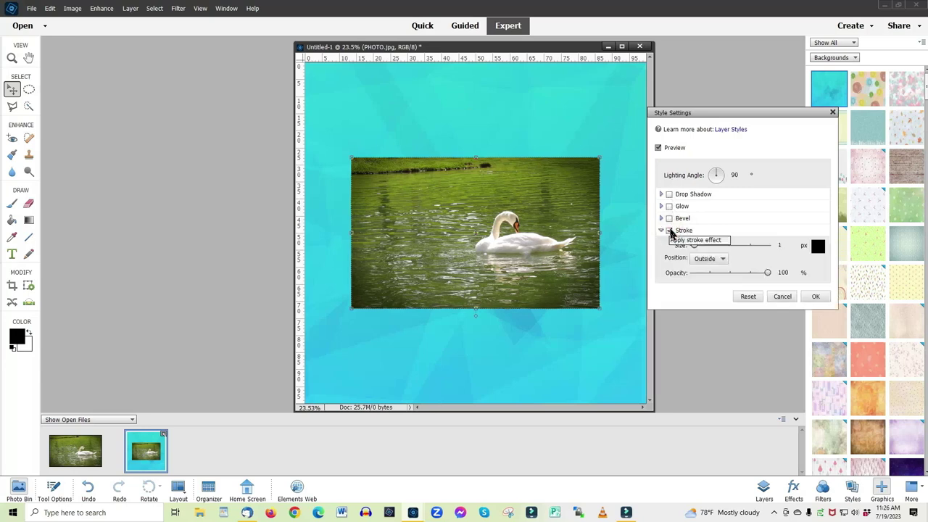
{"action": "left_click_drag", "start_coordinate": [695, 245], "coordinate": [702, 251]}
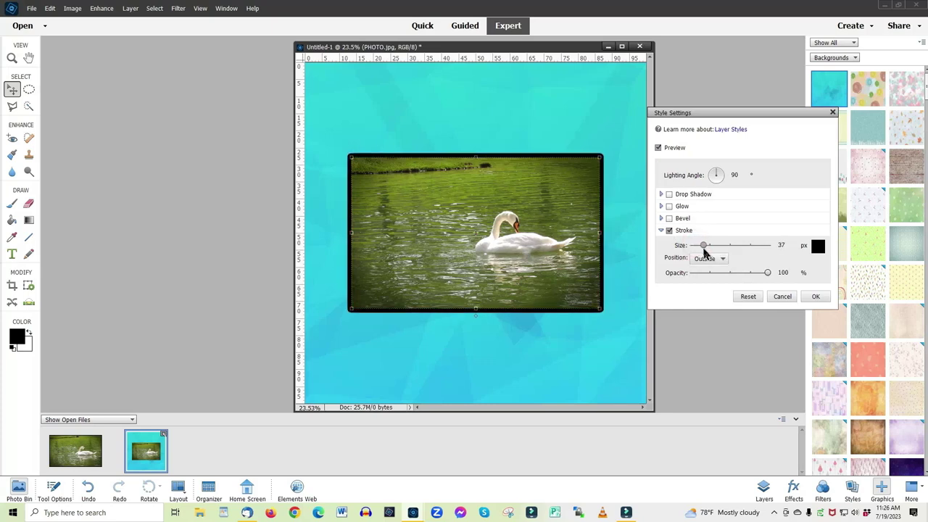
{"action": "mouse_move", "coordinate": [704, 251]}
{"action": "left_mouse_down"}
{"action": "mouse_move", "coordinate": [731, 251]}
{"action": "mouse_move", "coordinate": [709, 252]}
{"action": "left_mouse_up"}
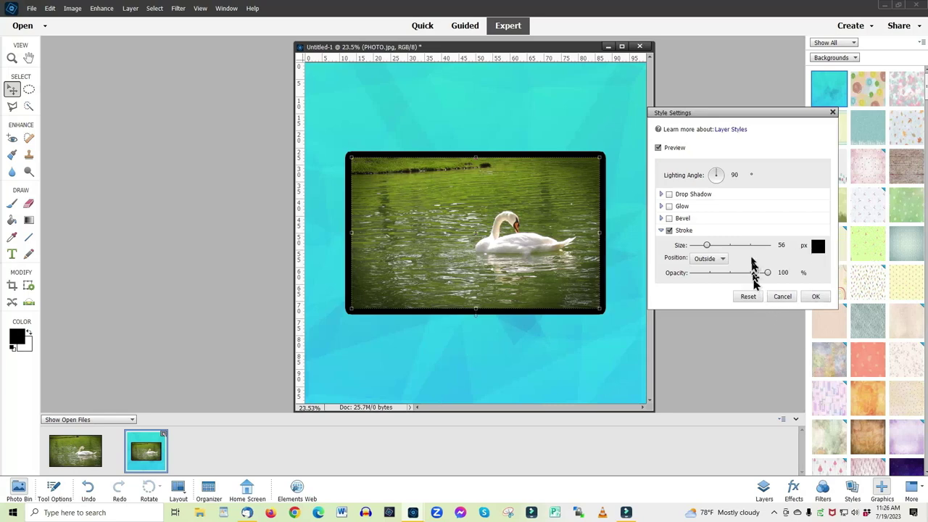
{"action": "left_click", "coordinate": [816, 297]}
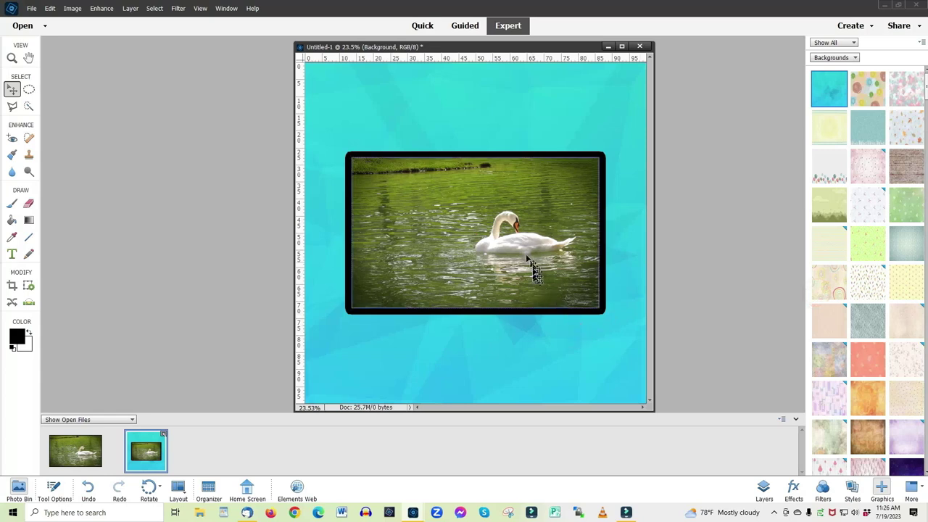
Add a drop shadow to the framed photo with 133 px distance, 86% opacity and a 128° lighting angle
{"action": "left_click", "coordinate": [131, 8]}
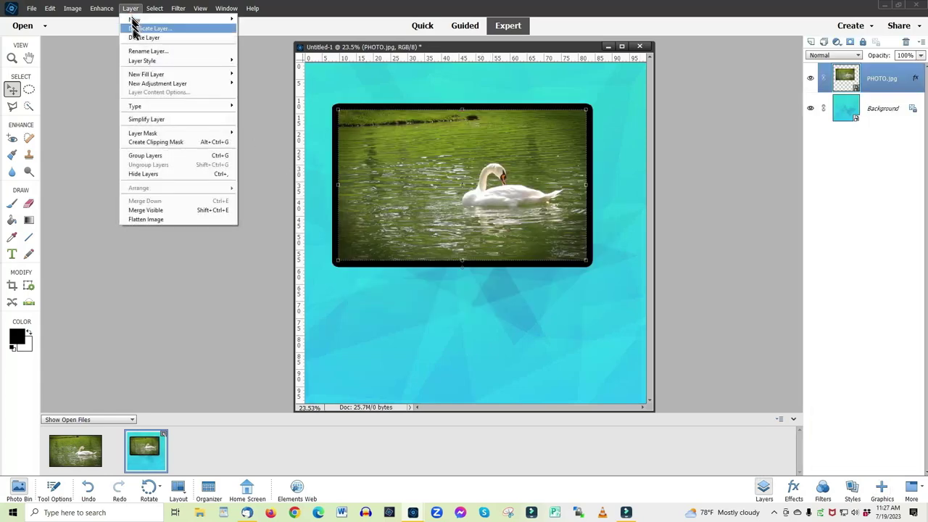
{"action": "mouse_move", "coordinate": [152, 61]}
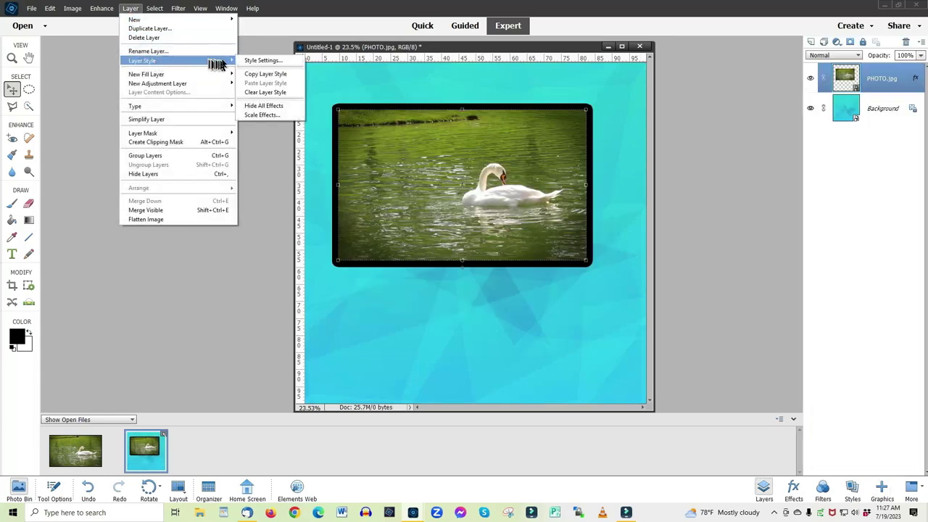
{"action": "left_click", "coordinate": [247, 62]}
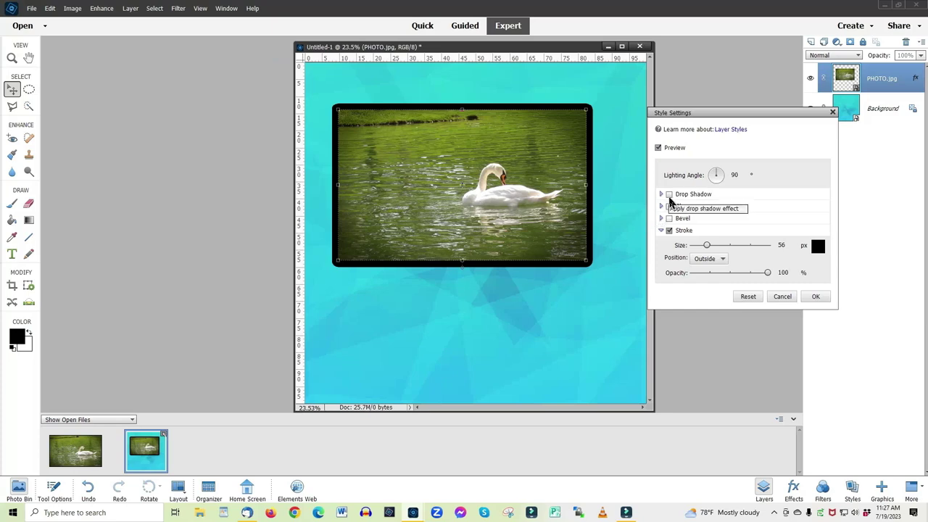
{"action": "left_click", "coordinate": [669, 196]}
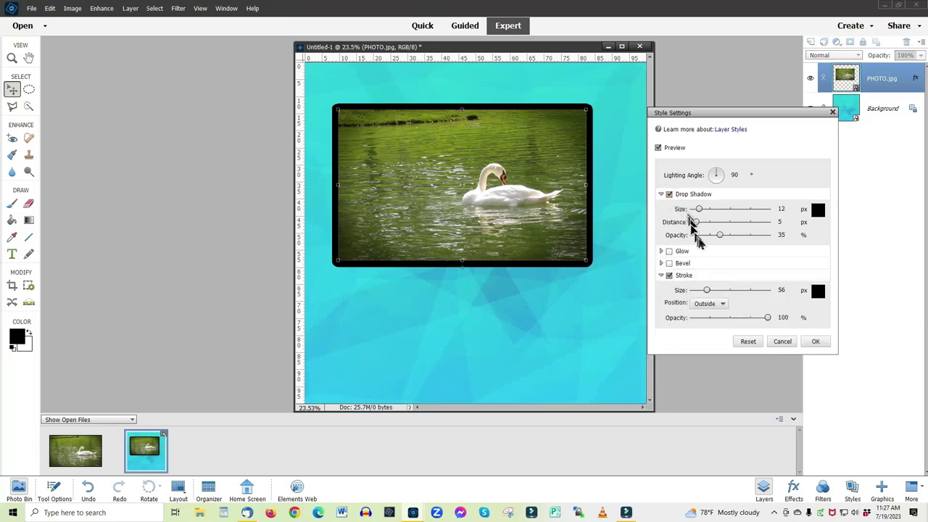
{"action": "left_click_drag", "start_coordinate": [721, 242], "coordinate": [757, 240]}
{"action": "left_click_drag", "start_coordinate": [696, 226], "coordinate": [699, 227]}
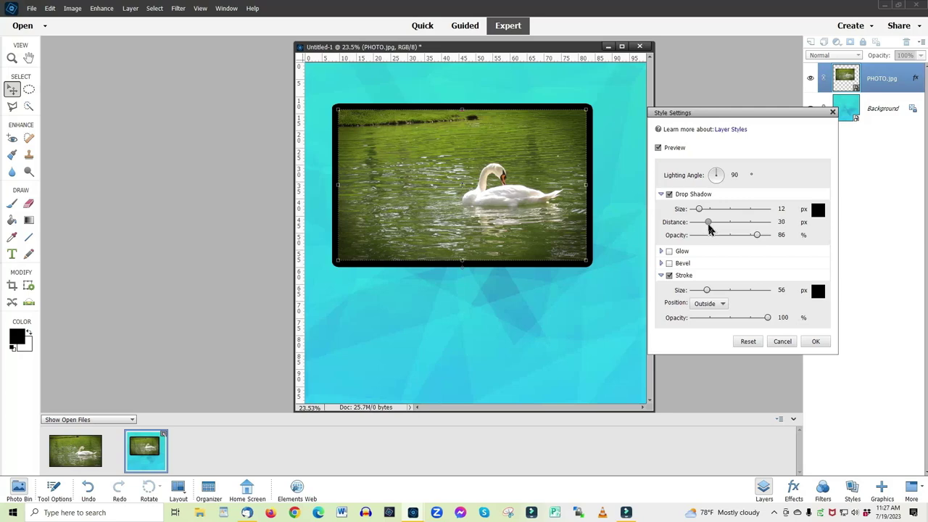
{"action": "left_click_drag", "start_coordinate": [715, 227], "coordinate": [732, 229]}
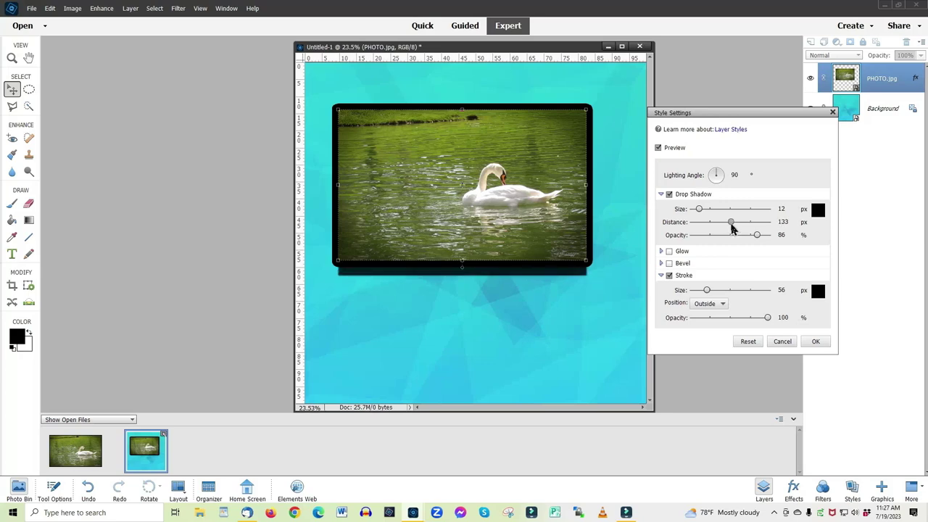
{"action": "left_click", "coordinate": [711, 173]}
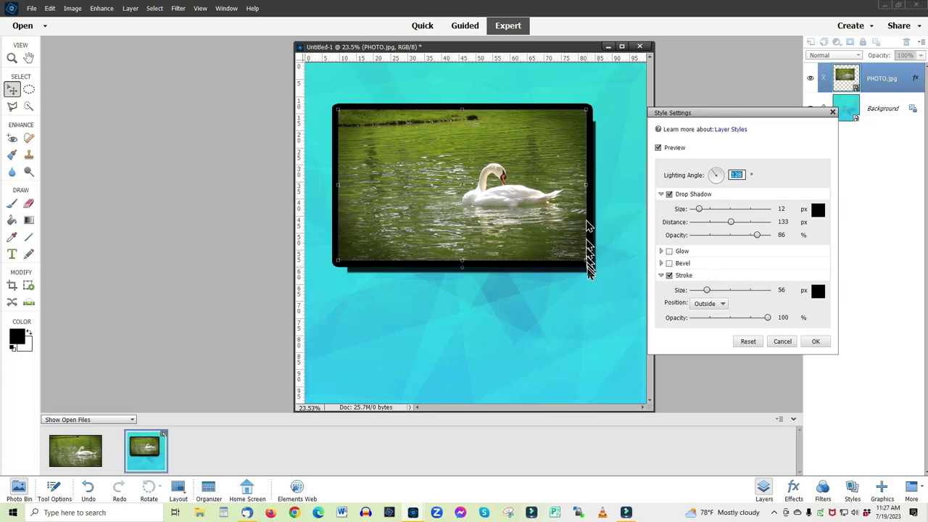
Refine the photo's drop shadow to 51 px size, 200 px distance and 71% opacity, and apply the style
{"action": "left_click", "coordinate": [756, 237]}
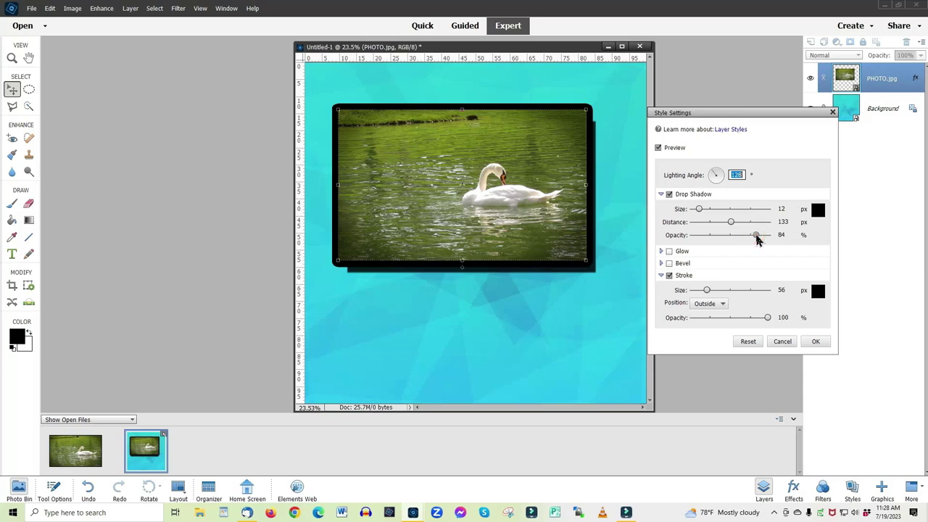
{"action": "left_click_drag", "start_coordinate": [756, 238], "coordinate": [744, 241]}
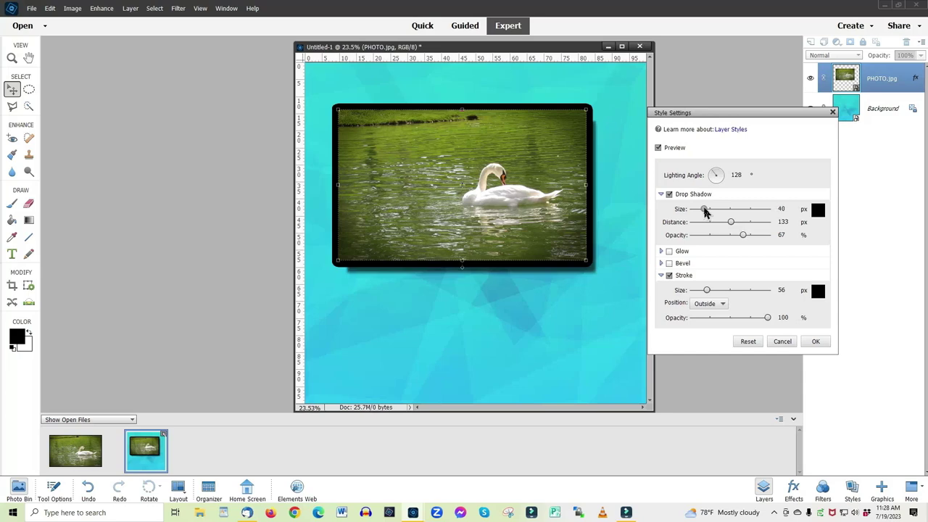
{"action": "left_click_drag", "start_coordinate": [705, 211], "coordinate": [706, 210]}
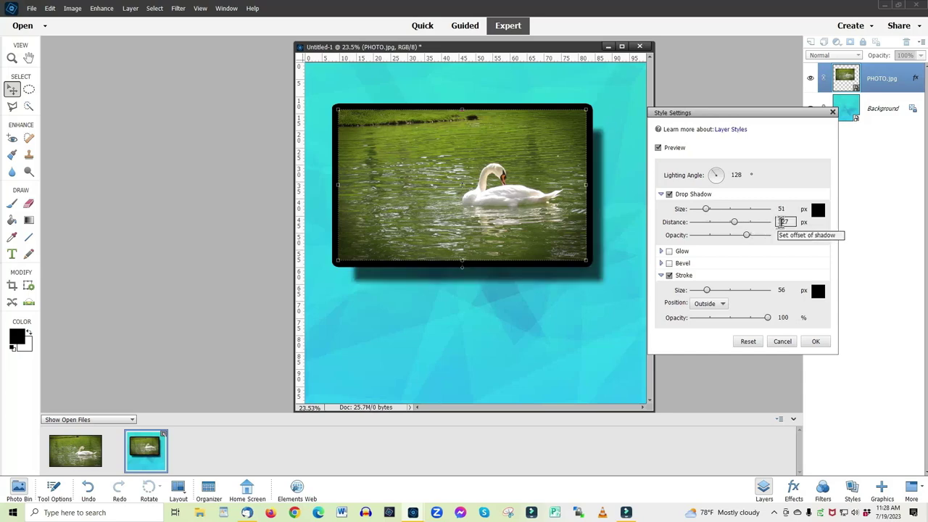
{"action": "left_click_drag", "start_coordinate": [789, 222], "coordinate": [778, 223]}
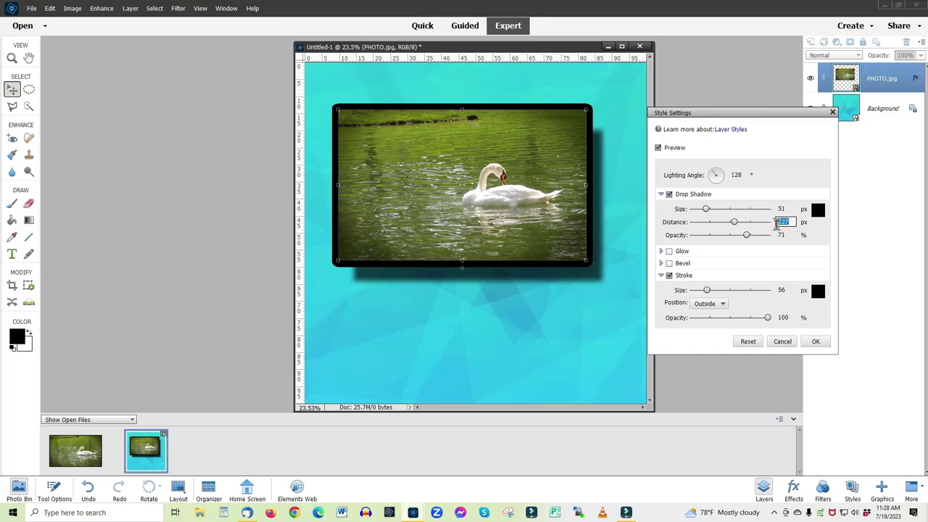
{"action": "type", "text": "200"}
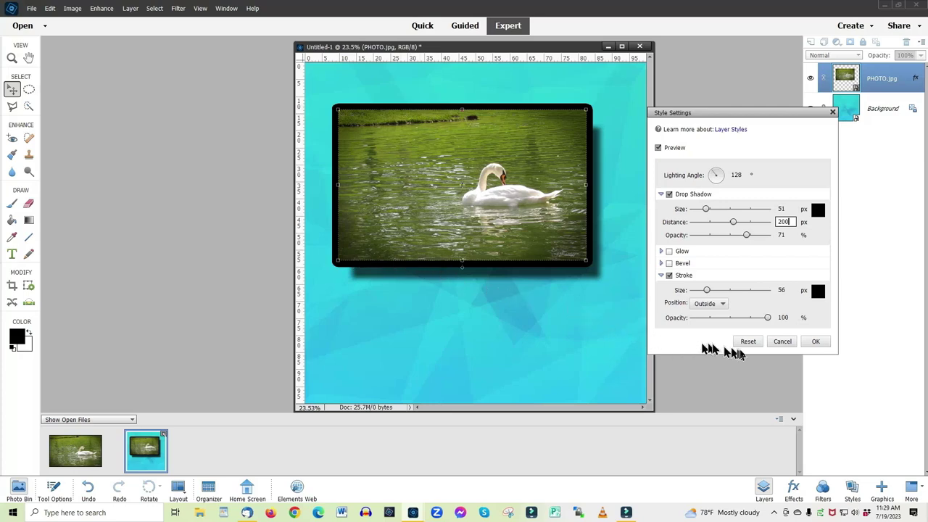
{"action": "left_click", "coordinate": [815, 341]}
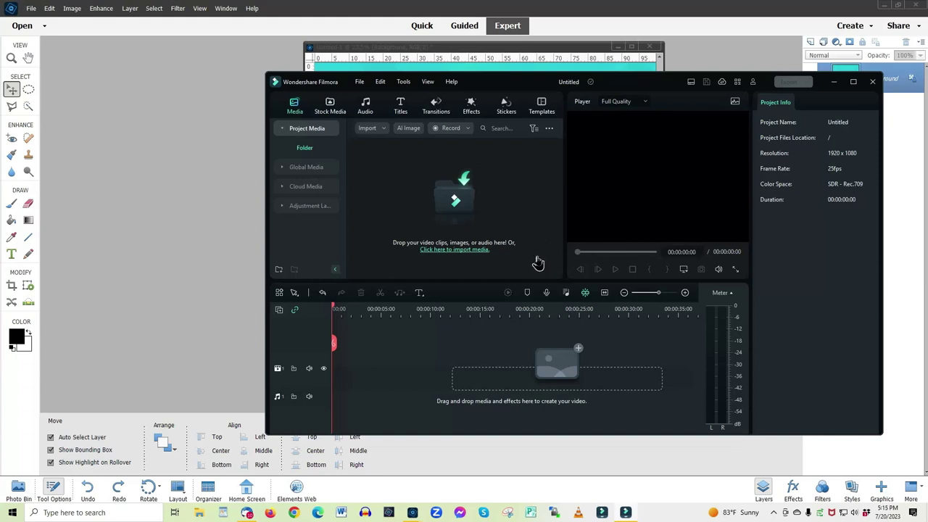
Place the black rectangle with wavy, stamp-like edges from the Shapes graphics onto the turquoise background
{"action": "left_click", "coordinate": [834, 84]}
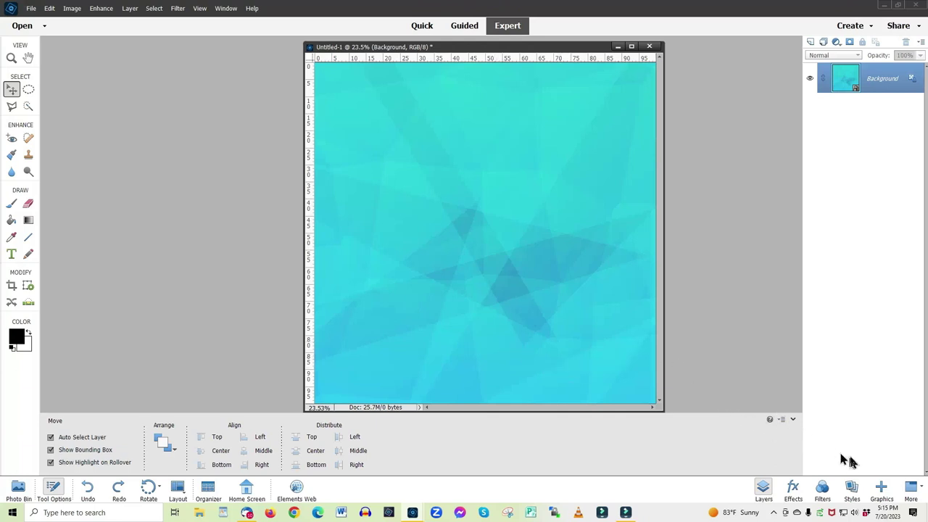
{"action": "left_click", "coordinate": [880, 491]}
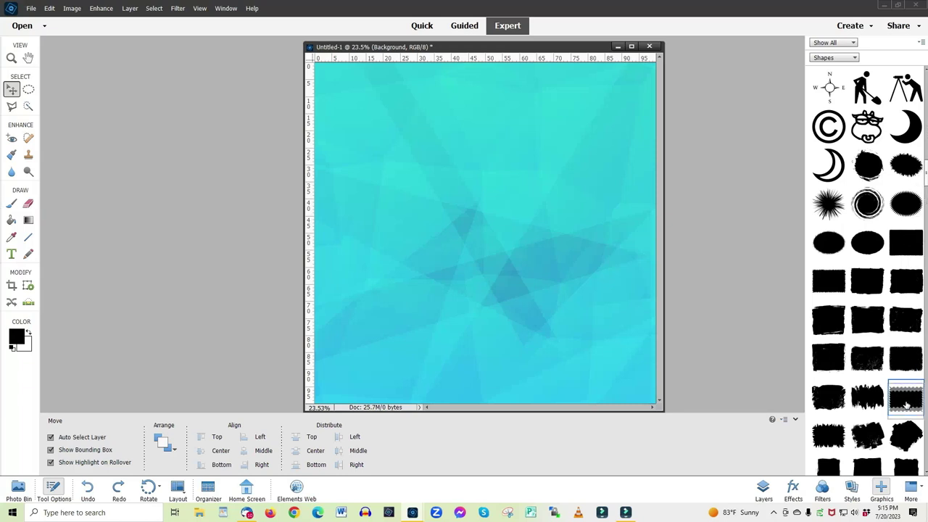
{"action": "mouse_move", "coordinate": [905, 402]}
{"action": "left_mouse_down"}
{"action": "mouse_move", "coordinate": [576, 247]}
{"action": "mouse_move", "coordinate": [493, 212]}
{"action": "mouse_move", "coordinate": [464, 213]}
{"action": "left_mouse_up"}
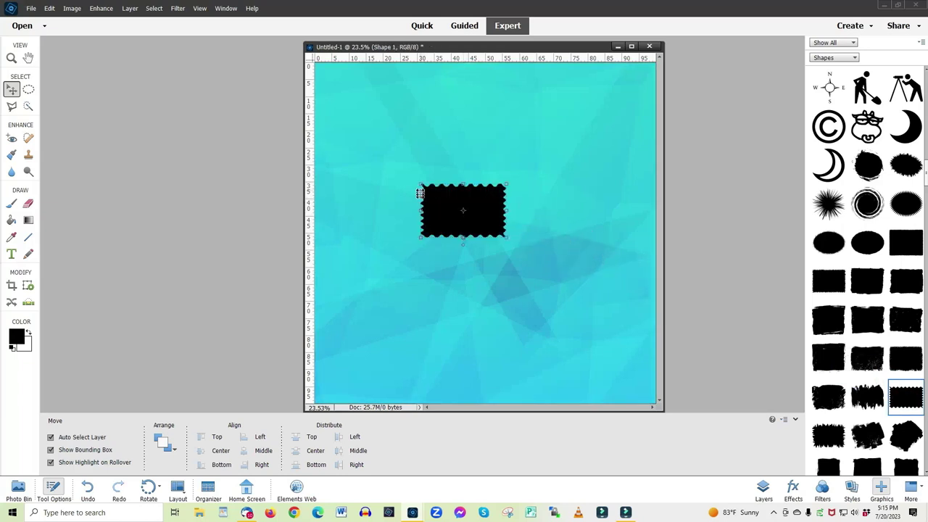
Enlarge the wavy-edged rectangle to about 222% width and 217% height without constraining proportions, and commit the transform
{"action": "left_click_drag", "start_coordinate": [418, 183], "coordinate": [368, 151]}
{"action": "left_click_drag", "start_coordinate": [509, 238], "coordinate": [535, 256]}
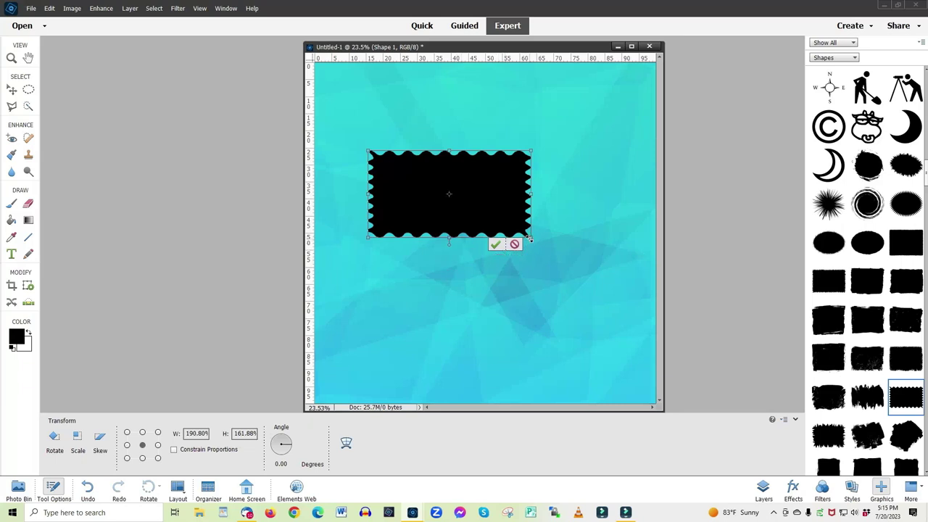
{"action": "left_click_drag", "start_coordinate": [531, 238], "coordinate": [557, 256]}
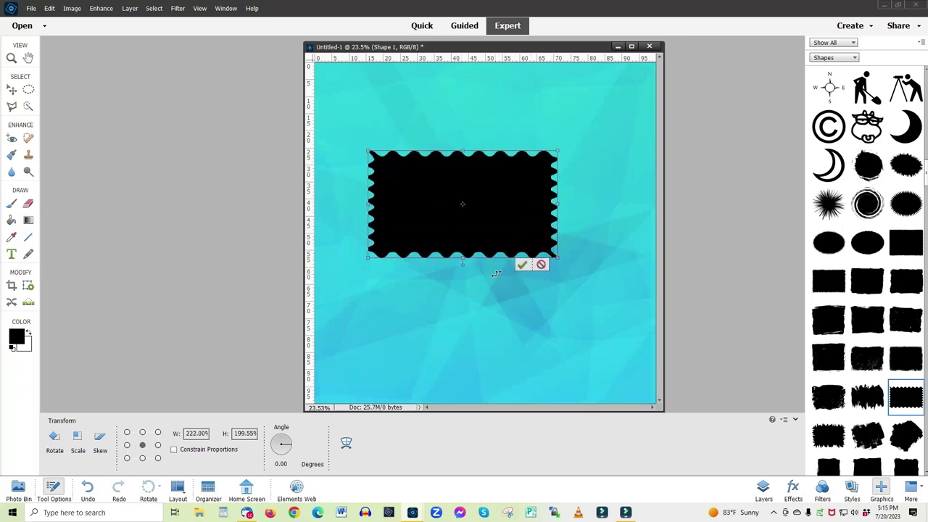
{"action": "left_click_drag", "start_coordinate": [462, 259], "coordinate": [461, 267]}
{"action": "left_click_drag", "start_coordinate": [495, 299], "coordinate": [495, 300]}
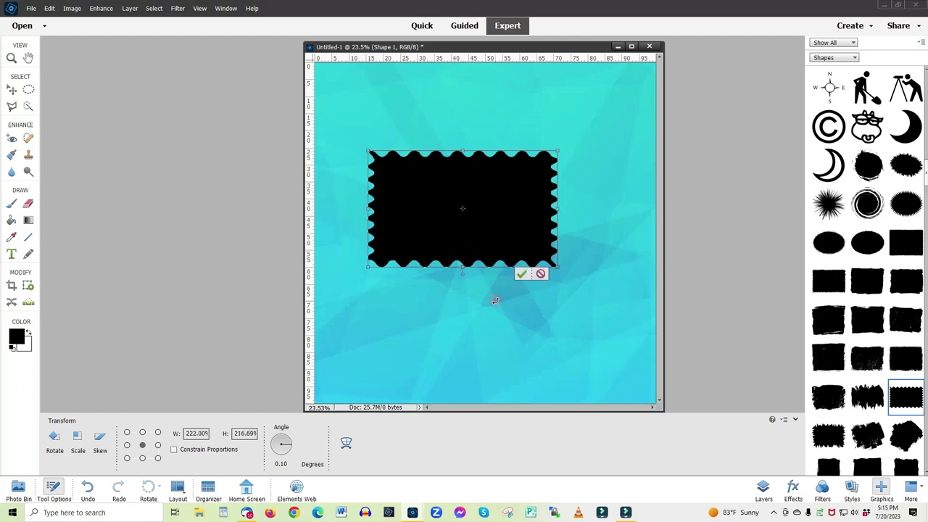
{"action": "left_click", "coordinate": [521, 276]}
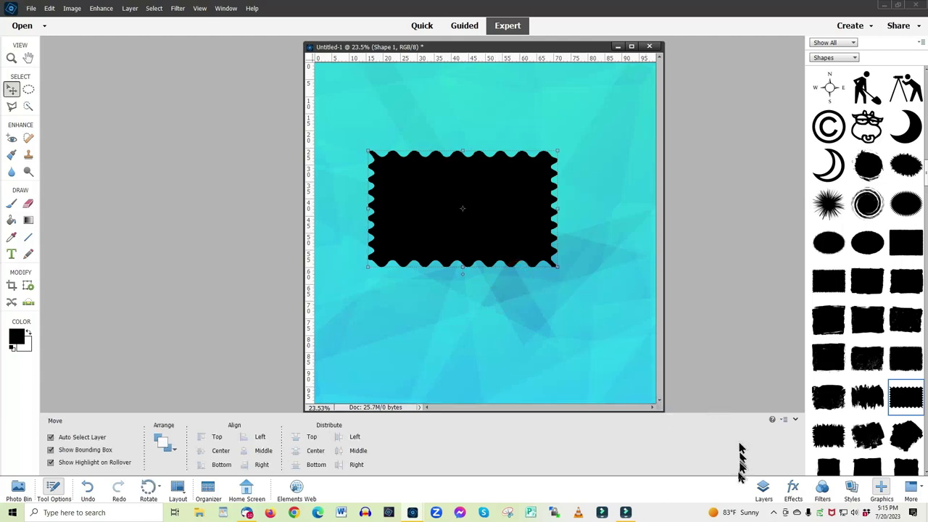
Add the swan photo as a layer above the wavy-edged shape and position it so it covers the shape
{"action": "left_click", "coordinate": [763, 488]}
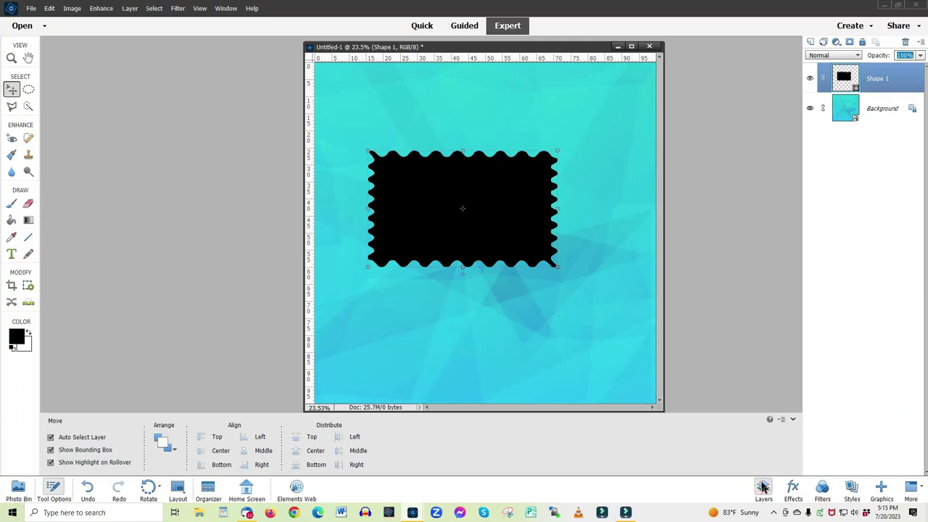
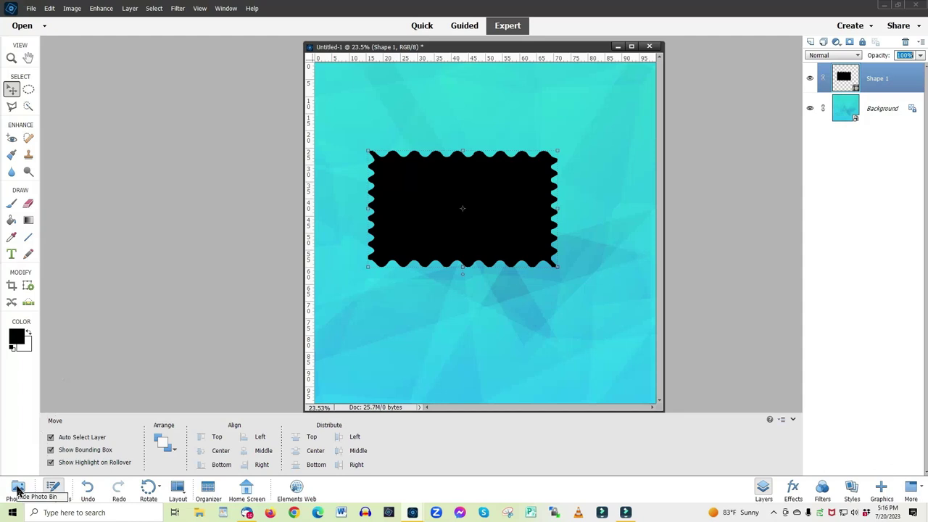
{"action": "left_click", "coordinate": [18, 490]}
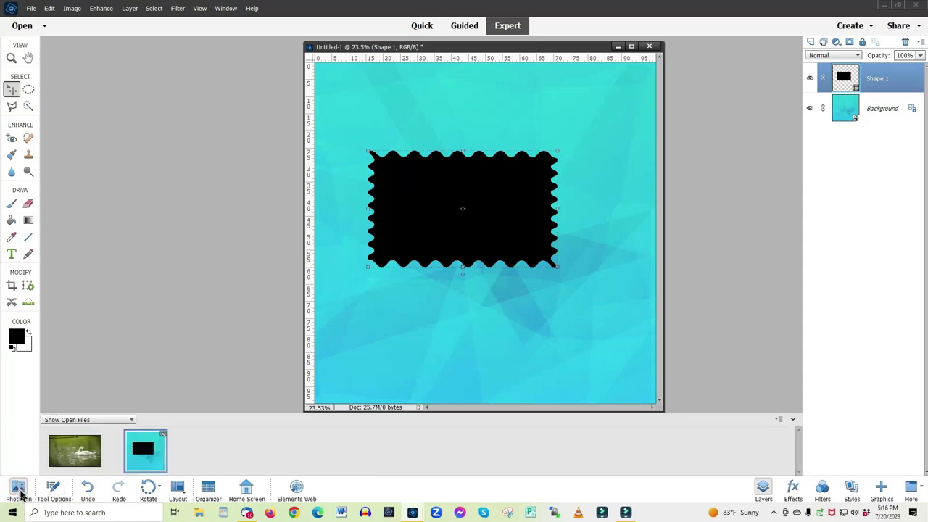
{"action": "left_click_drag", "start_coordinate": [73, 455], "coordinate": [407, 258]}
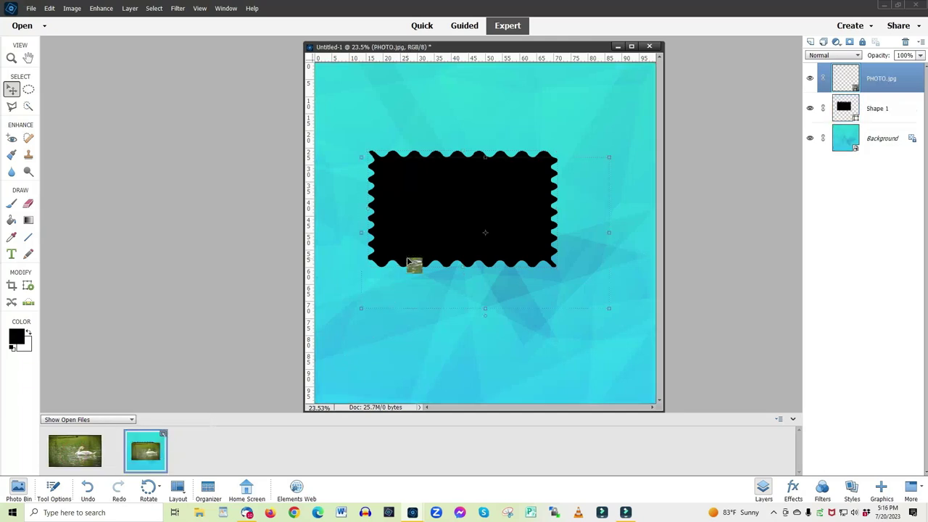
{"action": "left_click_drag", "start_coordinate": [482, 248], "coordinate": [468, 229]}
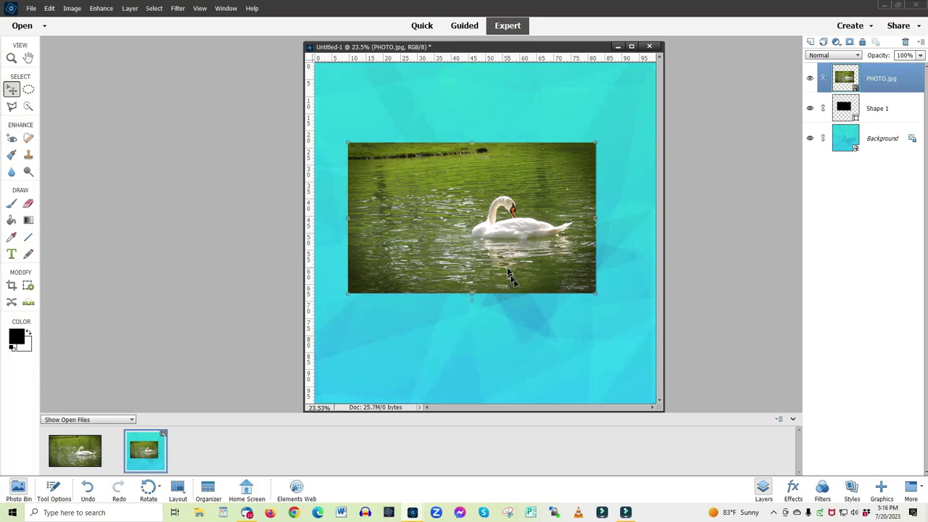
{"action": "left_click_drag", "start_coordinate": [482, 204], "coordinate": [462, 194]}
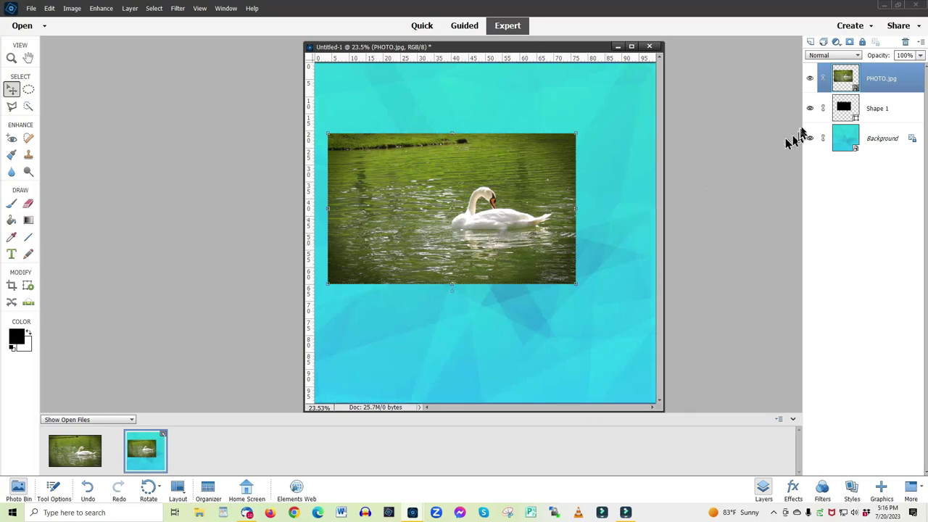
Reduce the swan photo's opacity to 74% and shift it so the swan sits over the shape beneath
{"action": "left_click", "coordinate": [885, 58]}
{"action": "left_click_drag", "start_coordinate": [885, 58], "coordinate": [875, 58]}
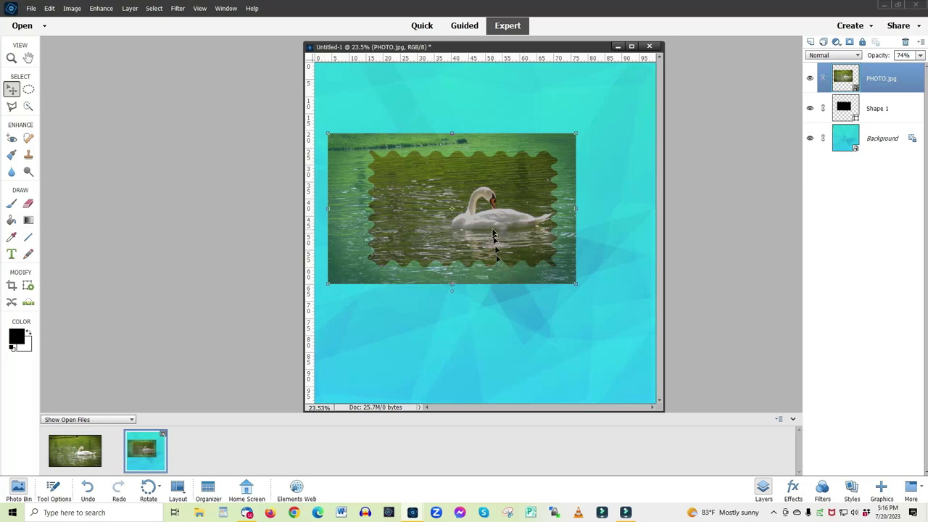
{"action": "left_click_drag", "start_coordinate": [509, 227], "coordinate": [499, 227]}
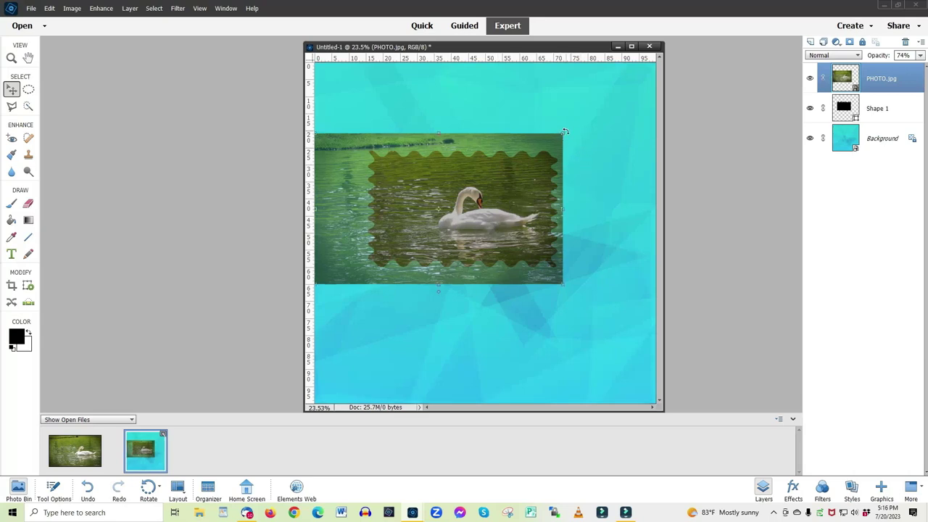
Scale the swan photo to about 110% with the swan centered over the shape, and restore its opacity to 100%
{"action": "left_click_drag", "start_coordinate": [563, 133], "coordinate": [588, 118]}
{"action": "left_click_drag", "start_coordinate": [540, 180], "coordinate": [512, 188]}
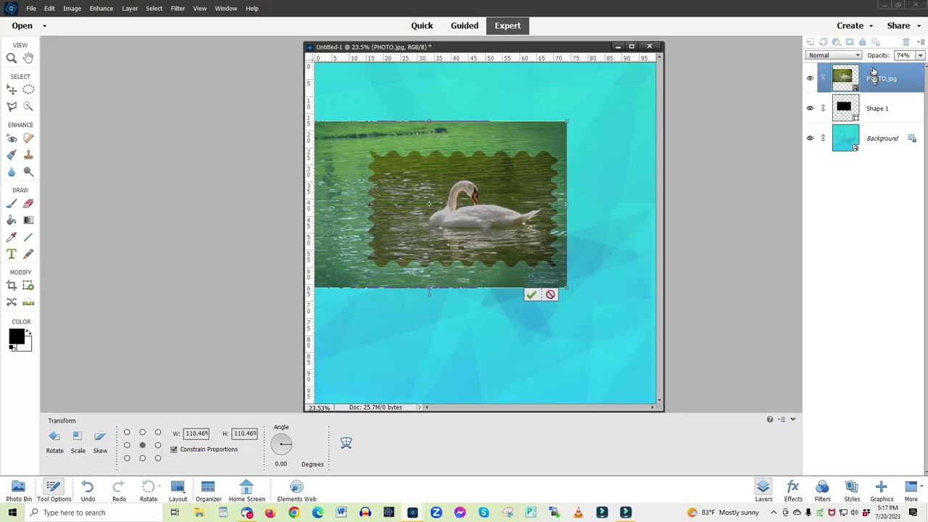
{"action": "left_click_drag", "start_coordinate": [871, 57], "coordinate": [886, 58]}
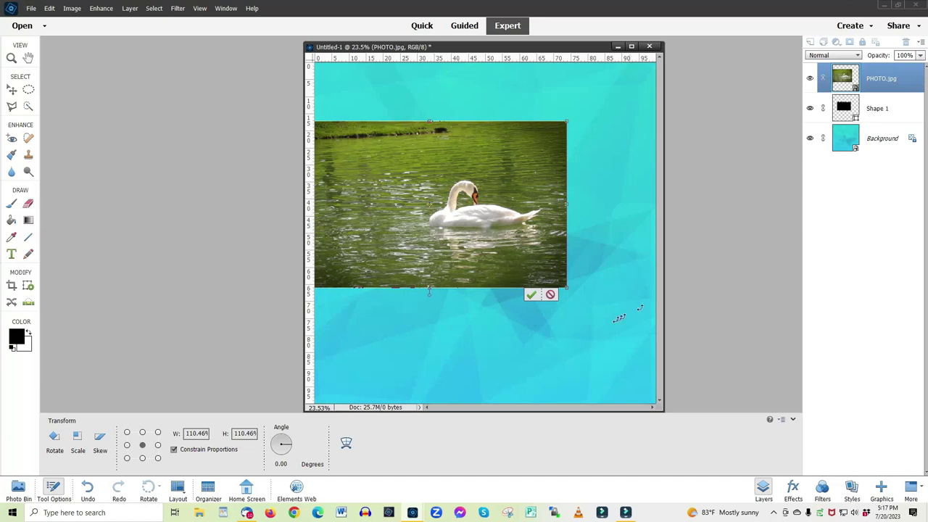
{"action": "left_click", "coordinate": [531, 295]}
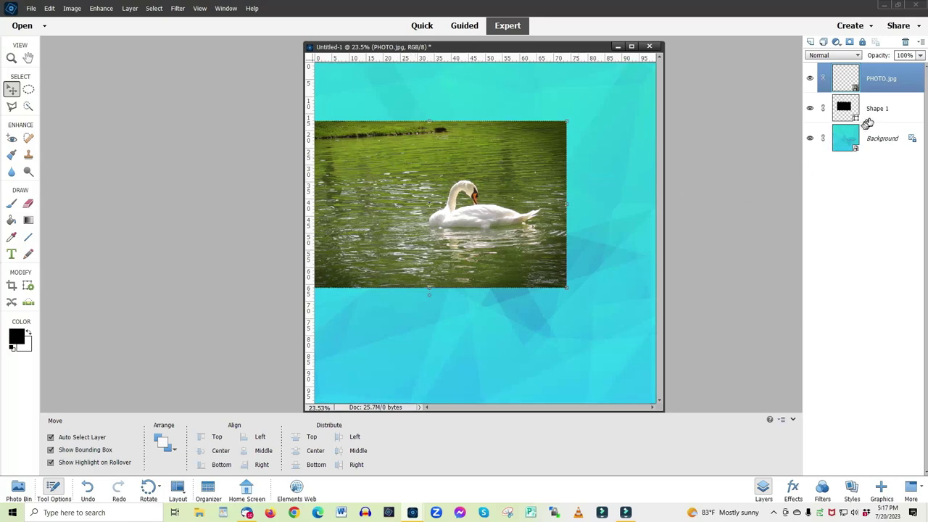
Clip the swan photo layer to the wavy-edged shape layer below it
{"action": "right_click", "coordinate": [888, 78]}
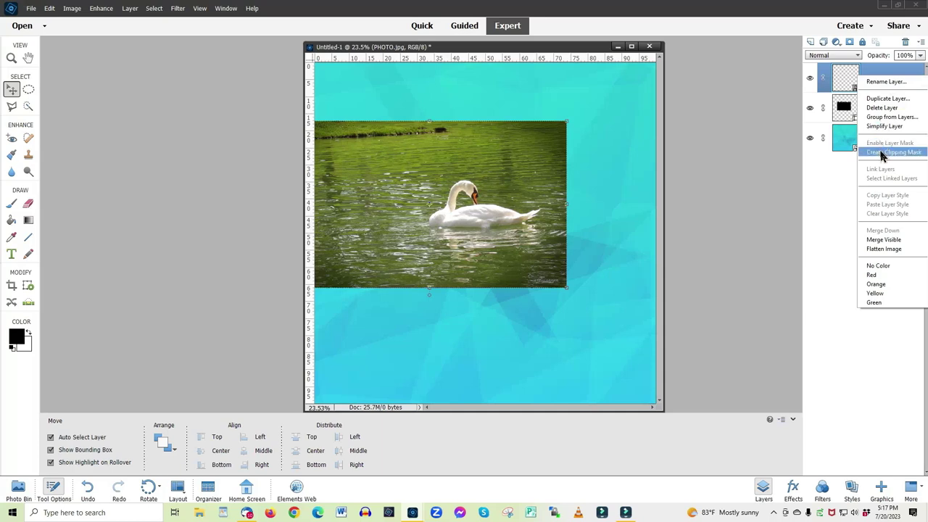
{"action": "left_click", "coordinate": [796, 153]}
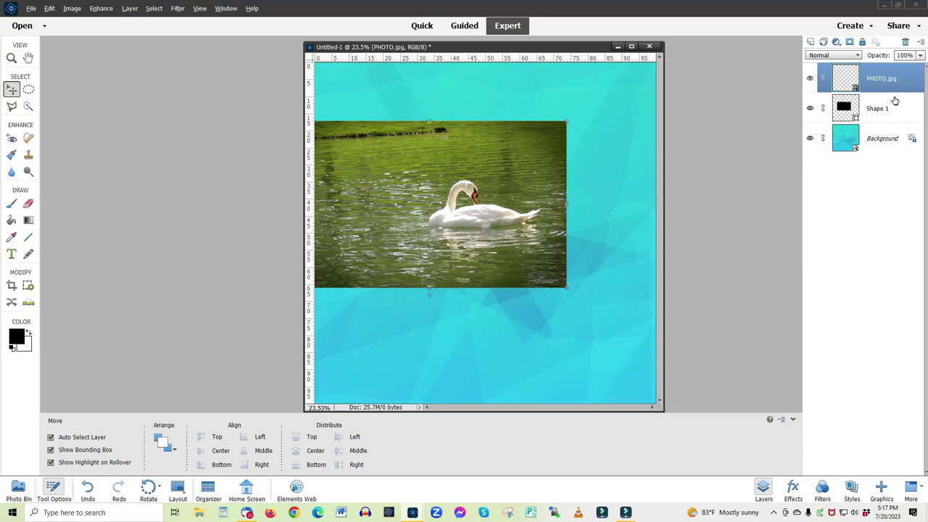
{"action": "left_click_drag", "start_coordinate": [895, 98], "coordinate": [894, 89]}
{"action": "left_click", "coordinate": [895, 89], "text": "alt"}
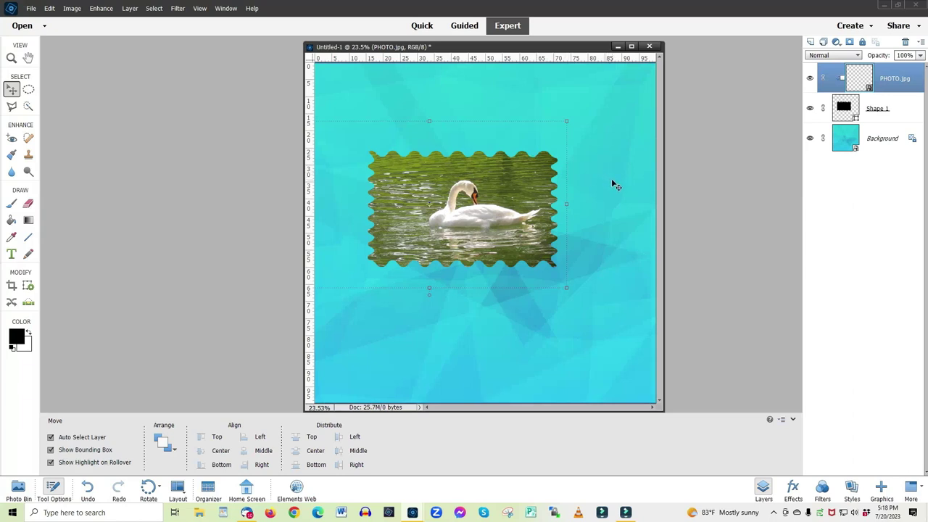
Open the style settings of the Shape 1 layer and enable a drop shadow with a 126° lighting angle
{"action": "left_click", "coordinate": [903, 107]}
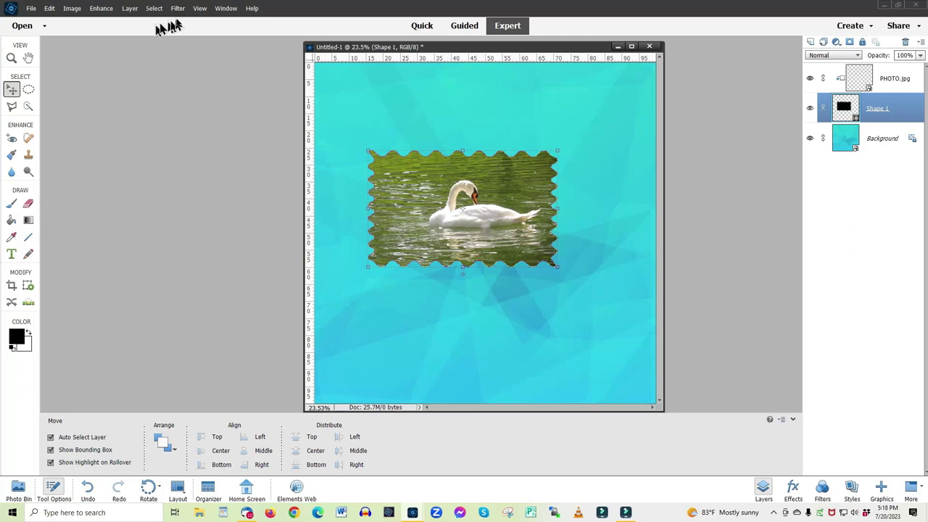
{"action": "left_click", "coordinate": [130, 8]}
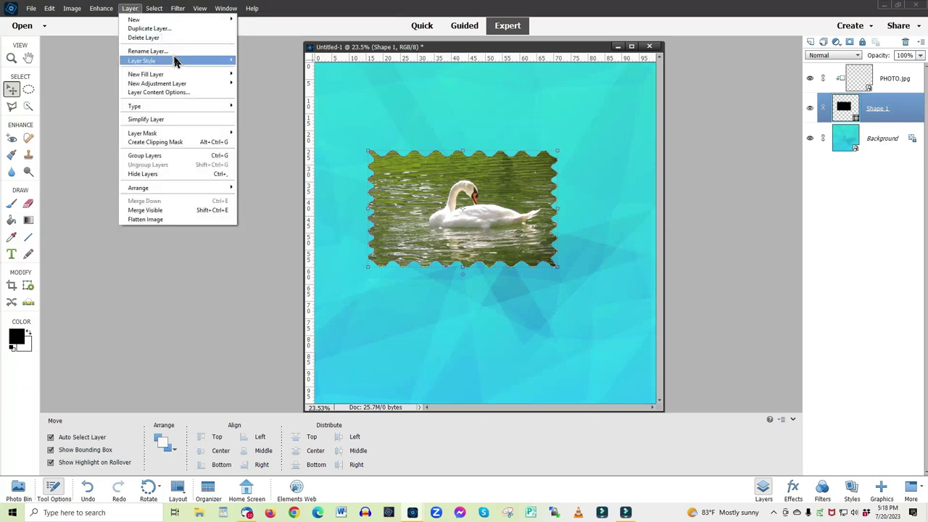
{"action": "mouse_move", "coordinate": [186, 63]}
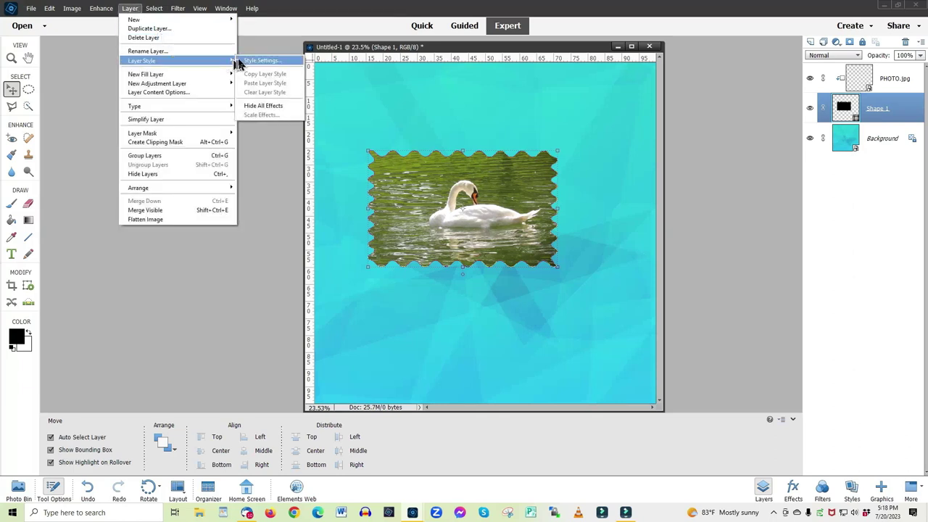
{"action": "left_click", "coordinate": [244, 61]}
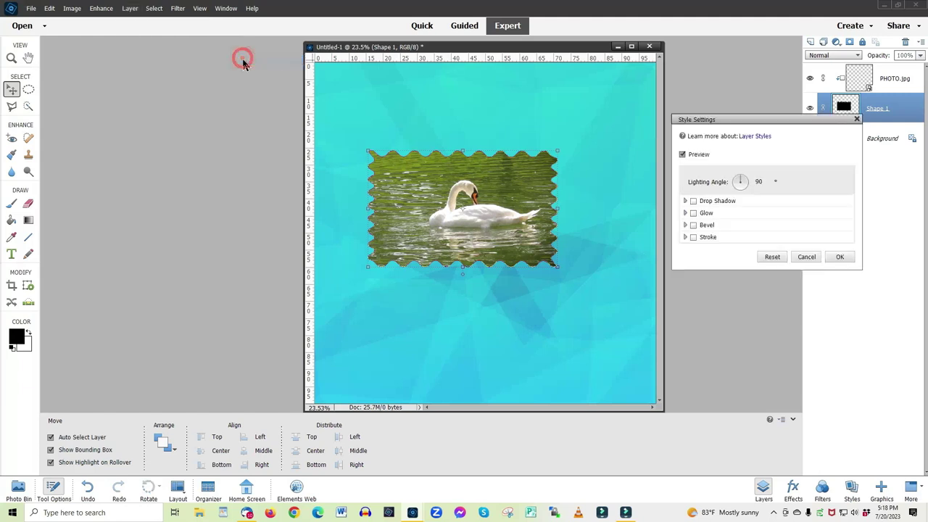
{"action": "left_click", "coordinate": [740, 183]}
{"action": "left_click", "coordinate": [736, 179]}
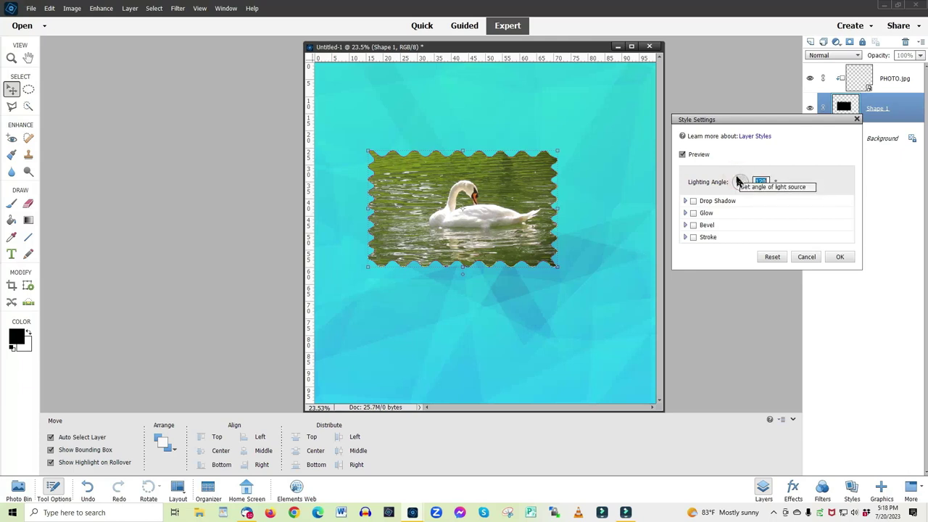
{"action": "left_click", "coordinate": [735, 180]}
{"action": "left_click", "coordinate": [693, 203]}
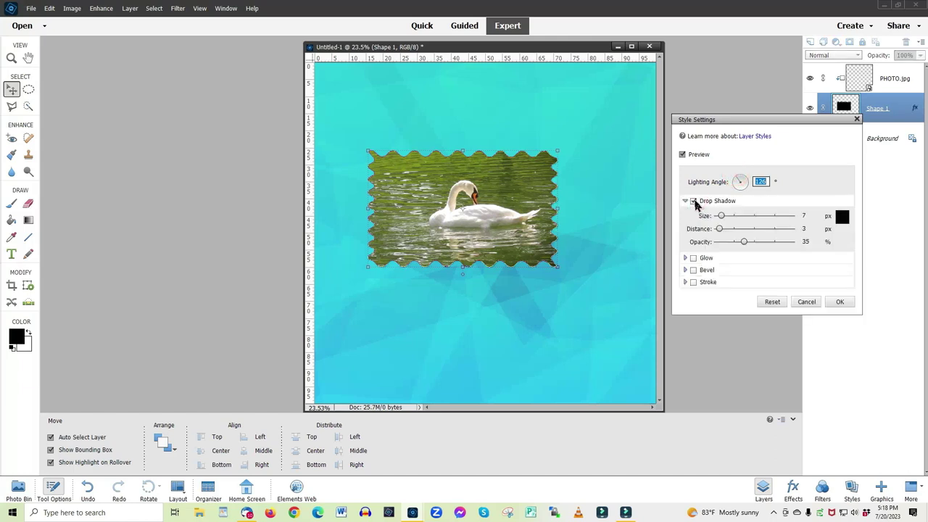
Set the shape's drop shadow to 58% opacity, 48 px distance and 40 px size
{"action": "left_click_drag", "start_coordinate": [744, 245], "coordinate": [763, 244]}
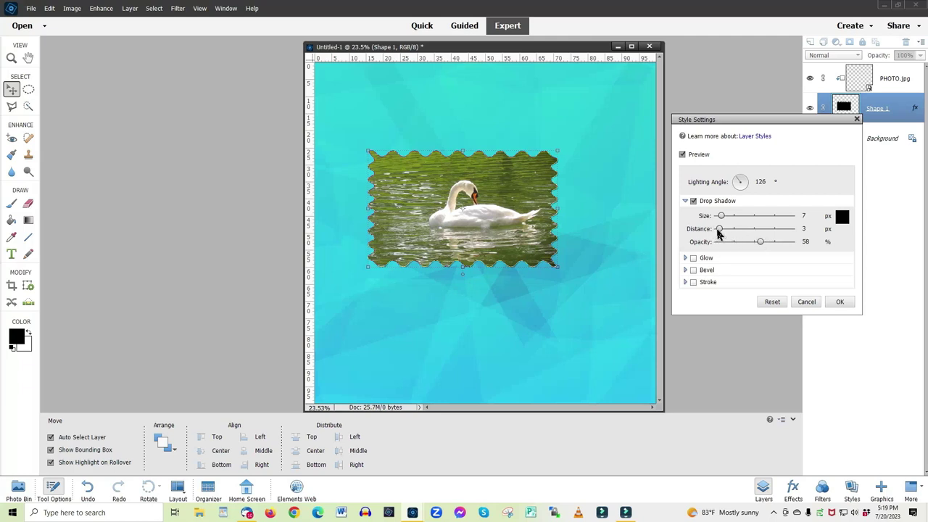
{"action": "left_click", "coordinate": [719, 230]}
{"action": "left_click_drag", "start_coordinate": [720, 230], "coordinate": [734, 230]}
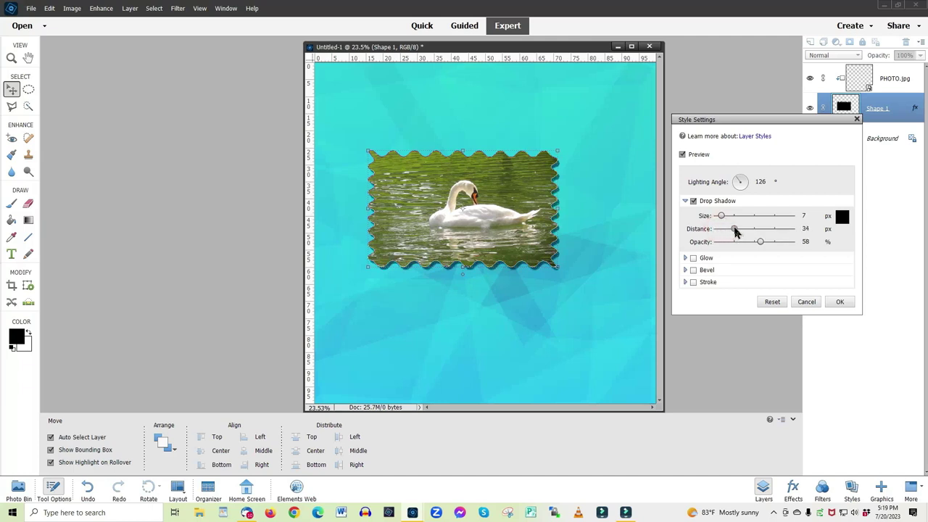
{"action": "left_click_drag", "start_coordinate": [739, 231], "coordinate": [741, 233]}
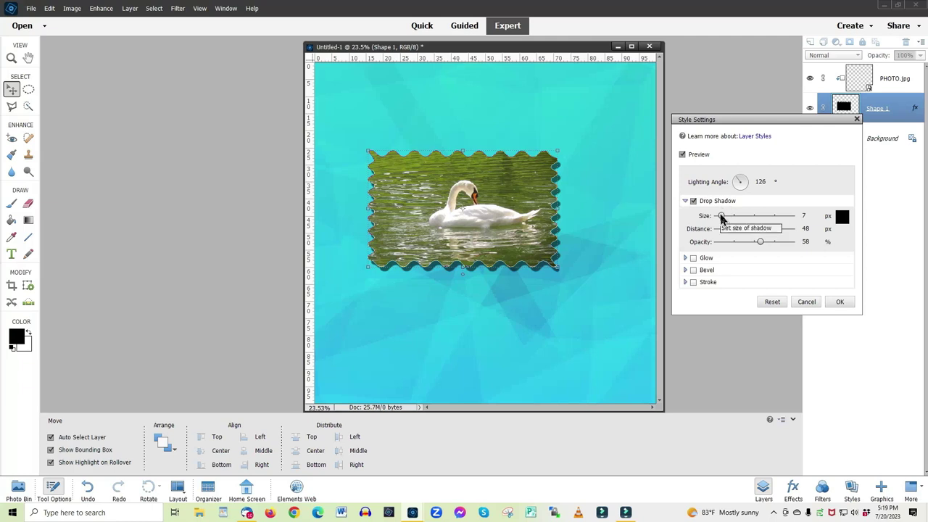
{"action": "left_click_drag", "start_coordinate": [722, 216], "coordinate": [727, 221]}
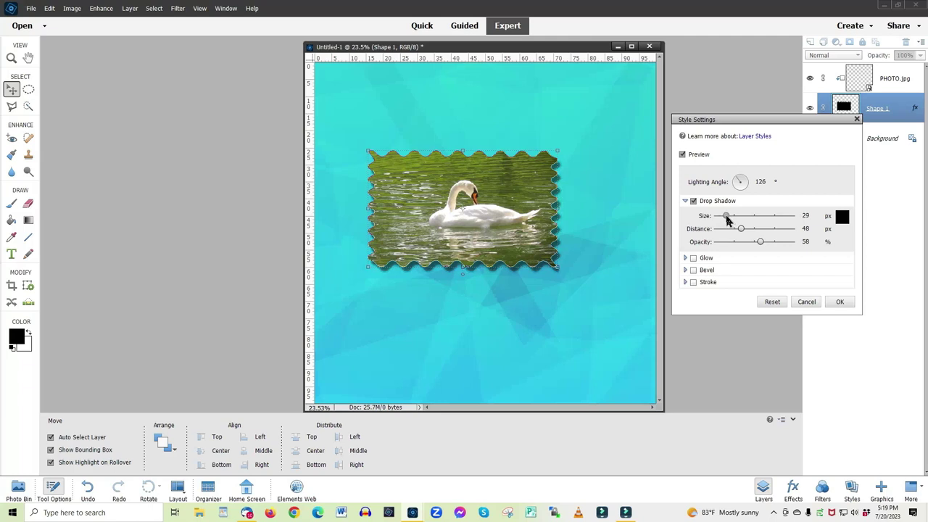
{"action": "left_click_drag", "start_coordinate": [727, 220], "coordinate": [730, 223]}
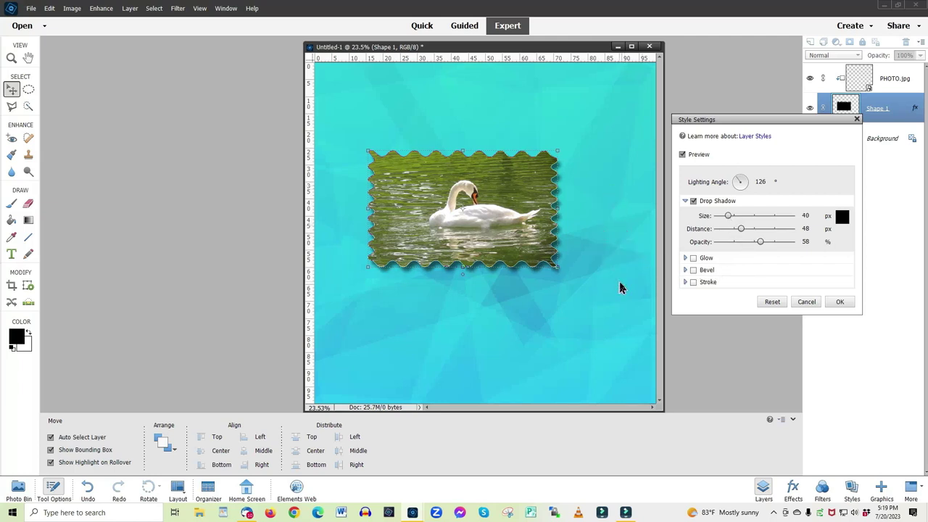
Add a black outside stroke of 43 px at 100% opacity to the wavy-edged shape
{"action": "left_click", "coordinate": [694, 282]}
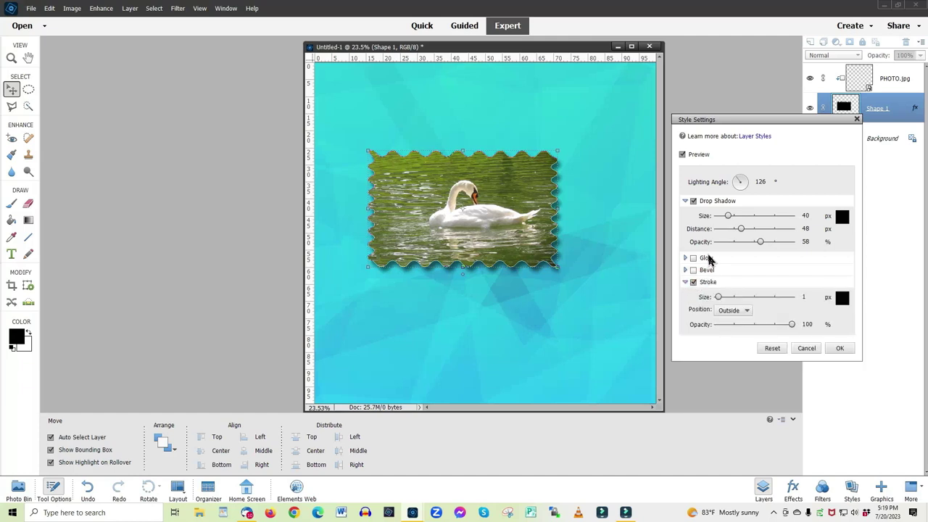
{"action": "left_click", "coordinate": [717, 298]}
{"action": "left_click_drag", "start_coordinate": [722, 298], "coordinate": [725, 300]}
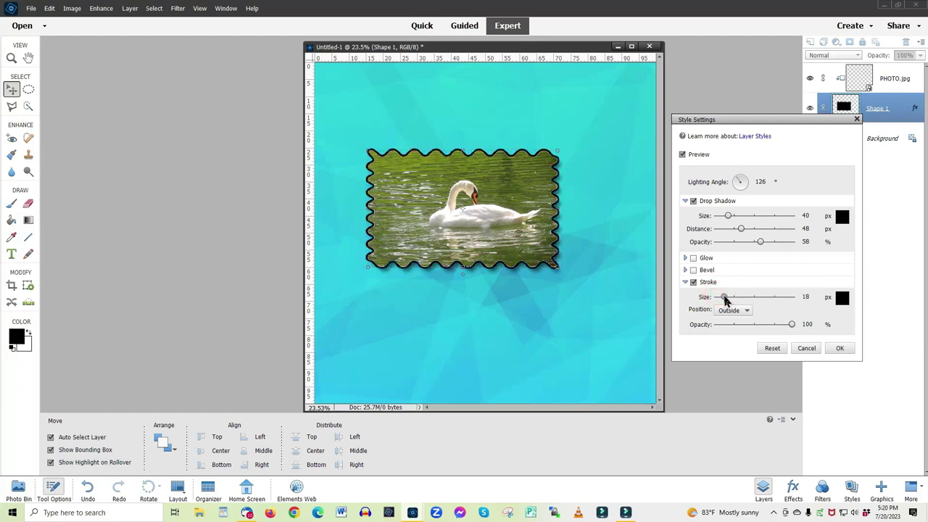
{"action": "left_click_drag", "start_coordinate": [727, 300], "coordinate": [729, 302]}
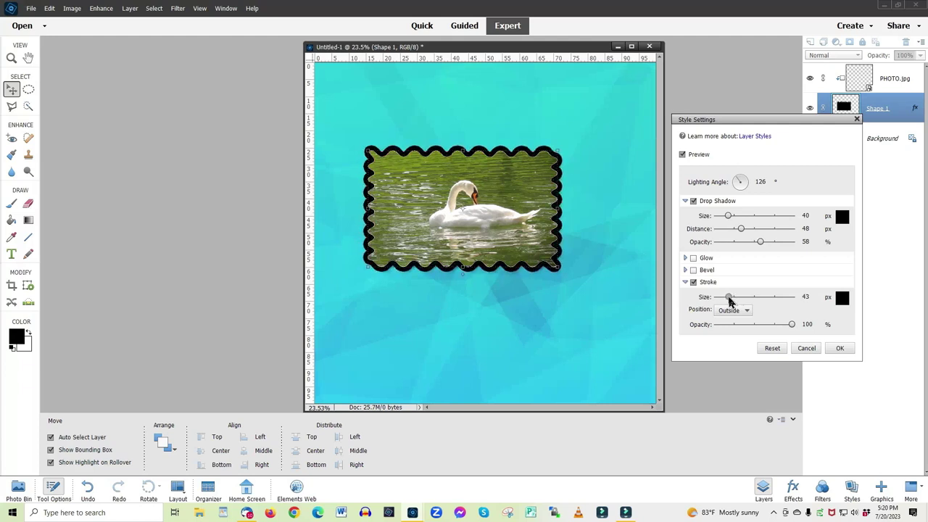
Set the wavy-edged shape's stroke size to 29 px and add an upward bevel of 10 px
{"action": "left_click_drag", "start_coordinate": [729, 302], "coordinate": [728, 303]}
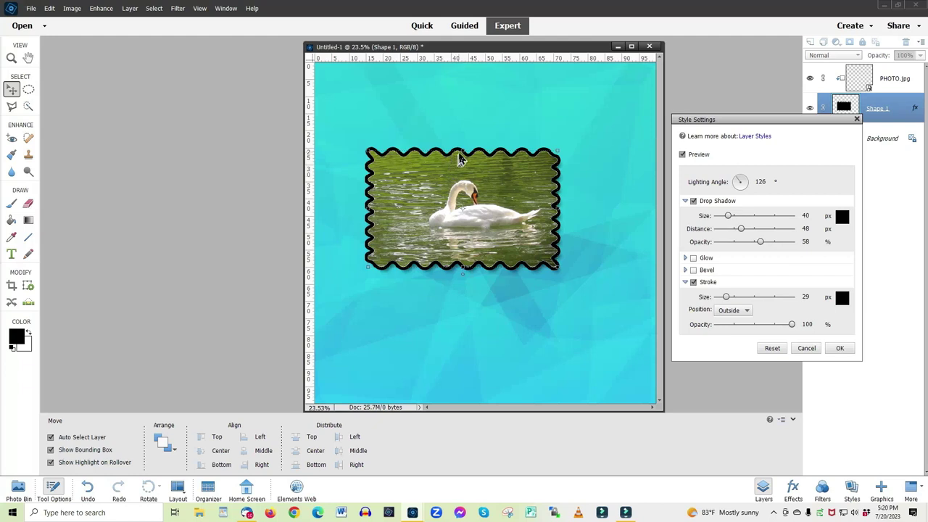
{"action": "left_click", "coordinate": [694, 269]}
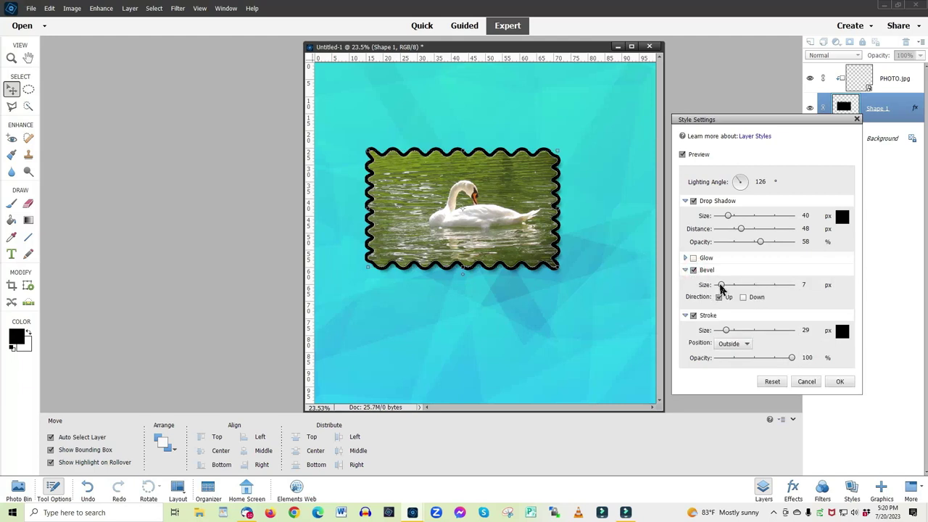
{"action": "left_click_drag", "start_coordinate": [722, 285], "coordinate": [723, 286]}
{"action": "left_click_drag", "start_coordinate": [723, 286], "coordinate": [738, 290]}
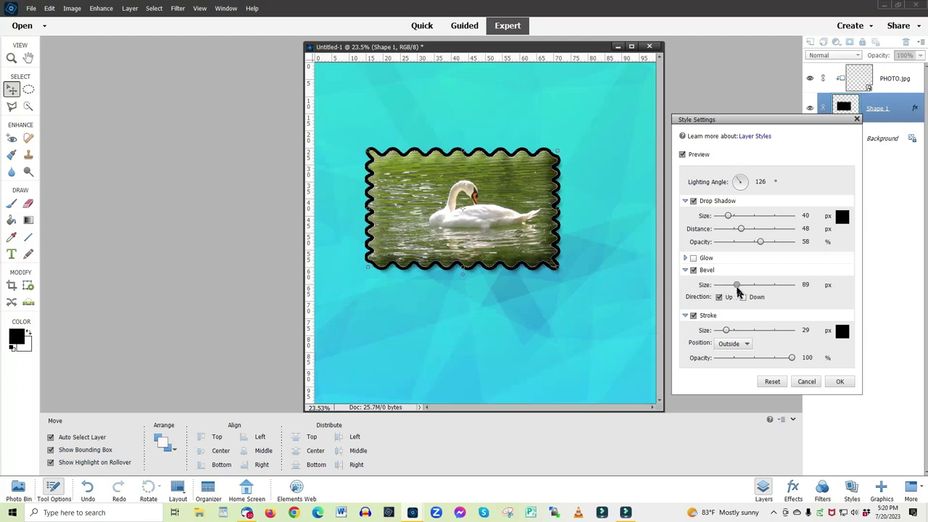
{"action": "left_click_drag", "start_coordinate": [738, 290], "coordinate": [724, 289]}
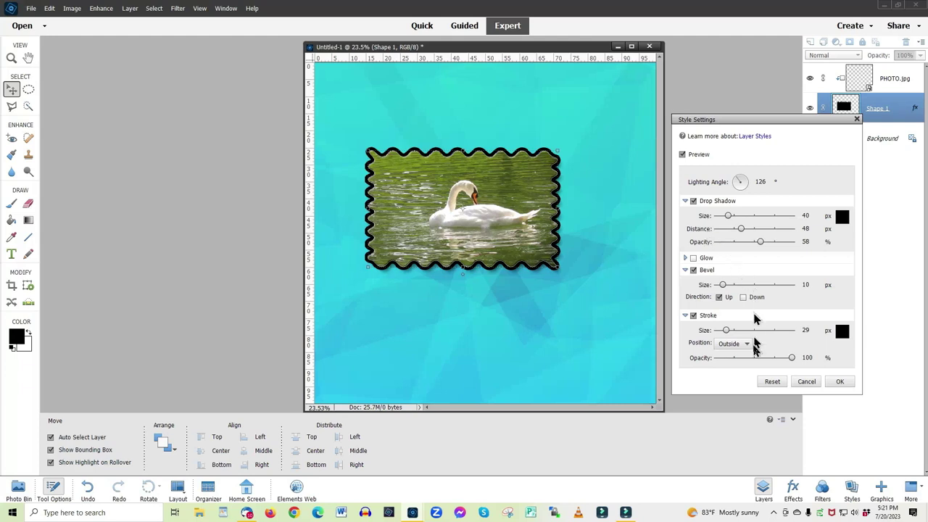
Compare the shape with and without its drop shadow, set the shadow distance to 120 px and apply the layer style
{"action": "left_click", "coordinate": [693, 201]}
{"action": "left_click", "coordinate": [693, 201]}
{"action": "left_click_drag", "start_coordinate": [743, 230], "coordinate": [752, 231]}
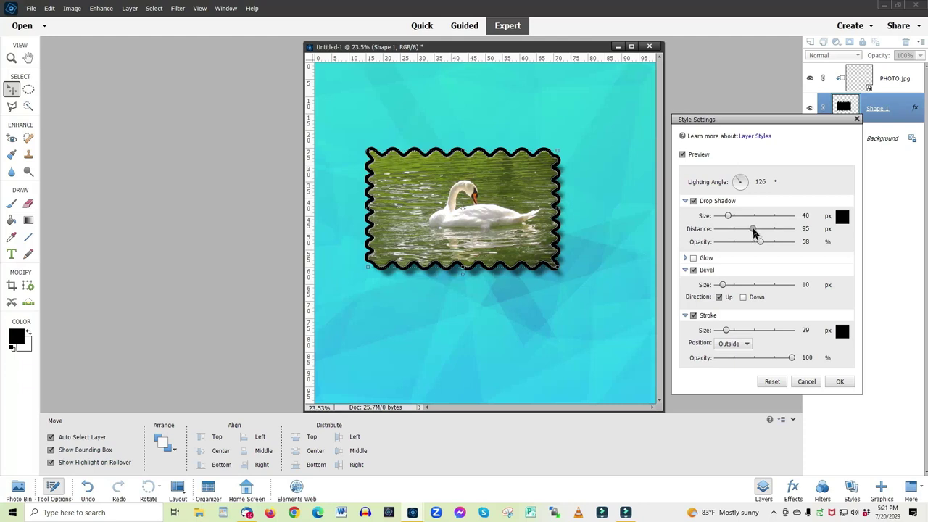
{"action": "left_click_drag", "start_coordinate": [755, 231], "coordinate": [756, 232]}
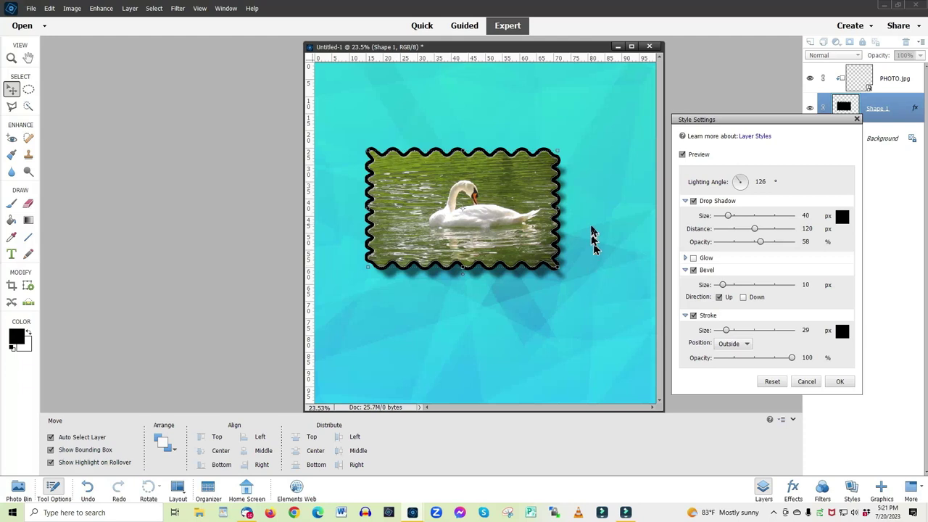
{"action": "left_click", "coordinate": [835, 382]}
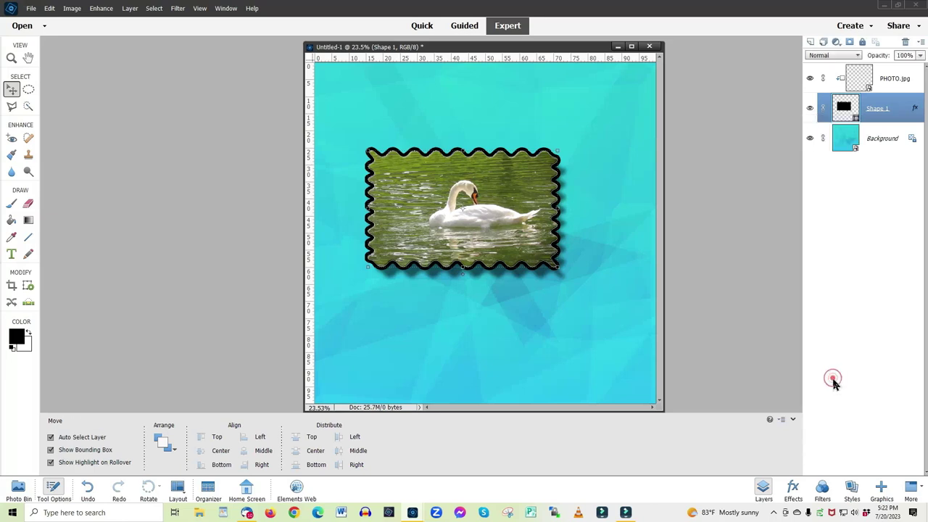
{"action": "left_click", "coordinate": [542, 366]}
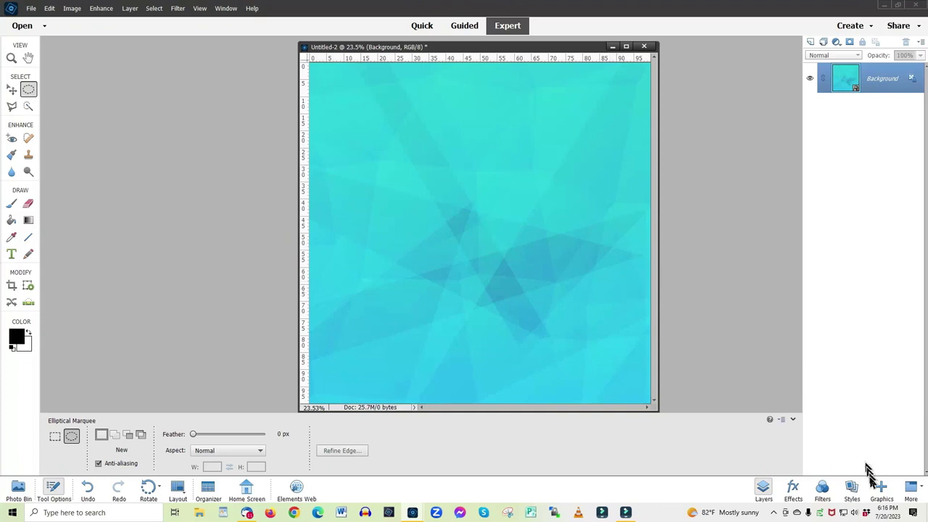
Add the ornate black oval frame shape to the middle of the turquoise background and enlarge it to about 195%
{"action": "left_click", "coordinate": [881, 489]}
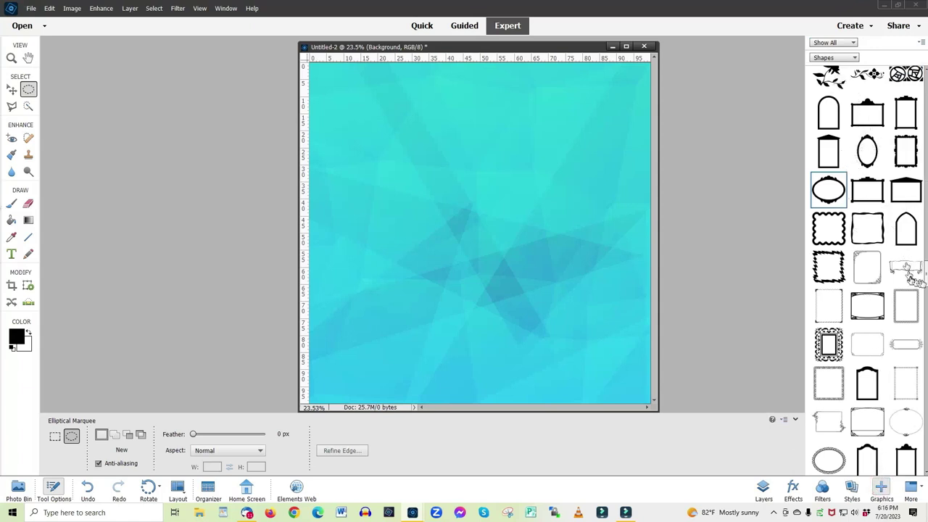
{"action": "scroll", "coordinate": [926, 279], "scroll_direction": "down", "scroll_amount": 15}
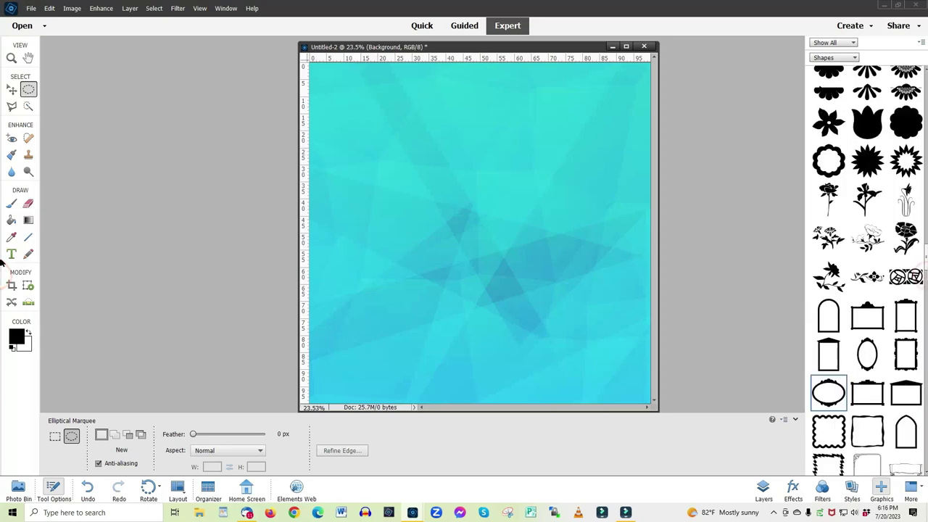
{"action": "scroll", "coordinate": [867, 268], "scroll_direction": "up", "scroll_amount": 15}
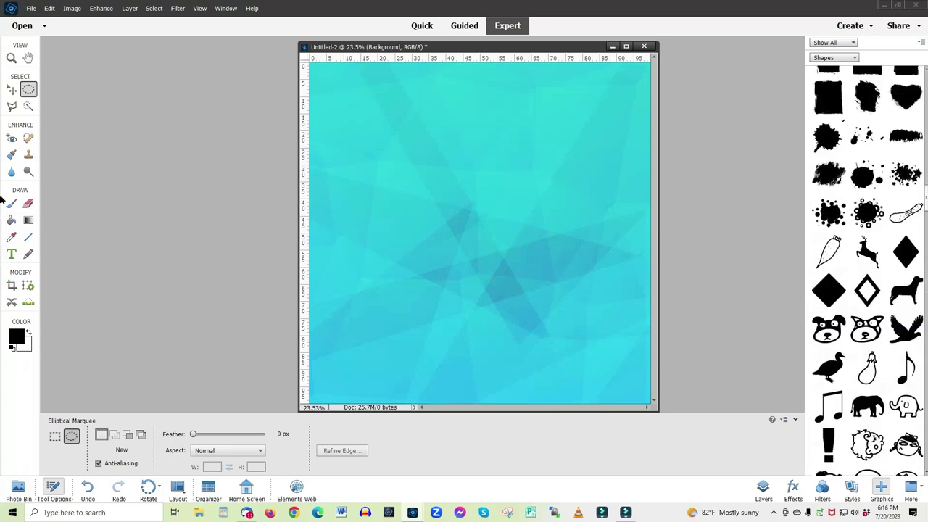
{"action": "scroll", "coordinate": [867, 268], "scroll_direction": "down", "scroll_amount": 15}
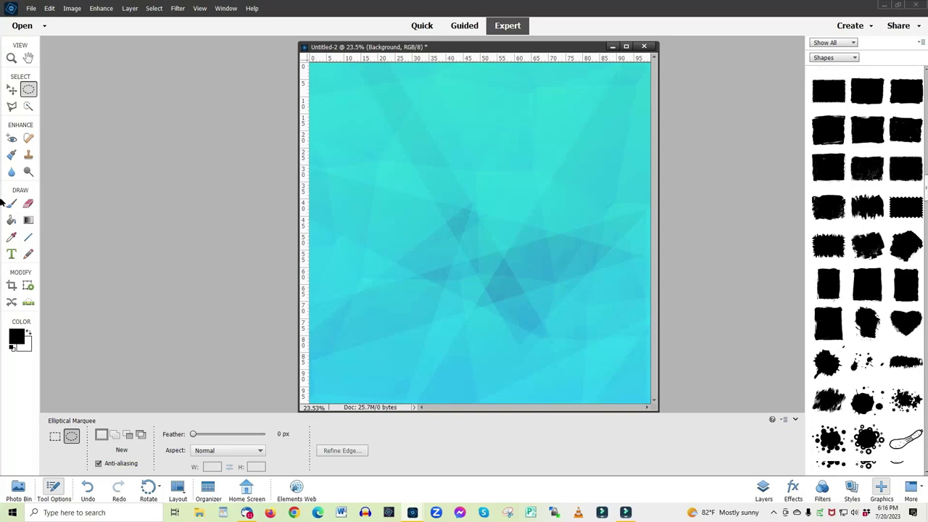
{"action": "scroll", "coordinate": [867, 268], "scroll_direction": "down", "scroll_amount": 10}
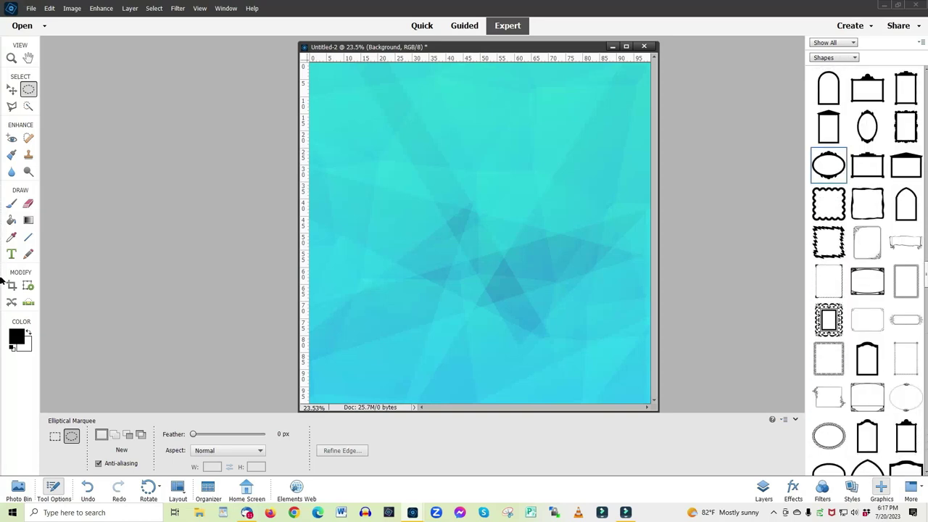
{"action": "left_click_drag", "start_coordinate": [828, 165], "coordinate": [496, 223]}
{"action": "left_click_drag", "start_coordinate": [453, 182], "coordinate": [373, 113]}
{"action": "left_click_drag", "start_coordinate": [434, 188], "coordinate": [451, 218]}
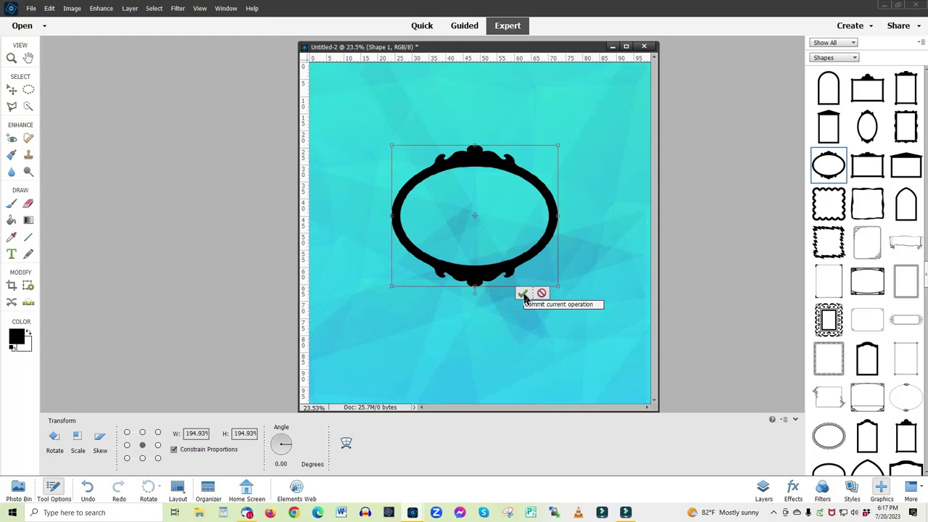
{"action": "left_click", "coordinate": [523, 294]}
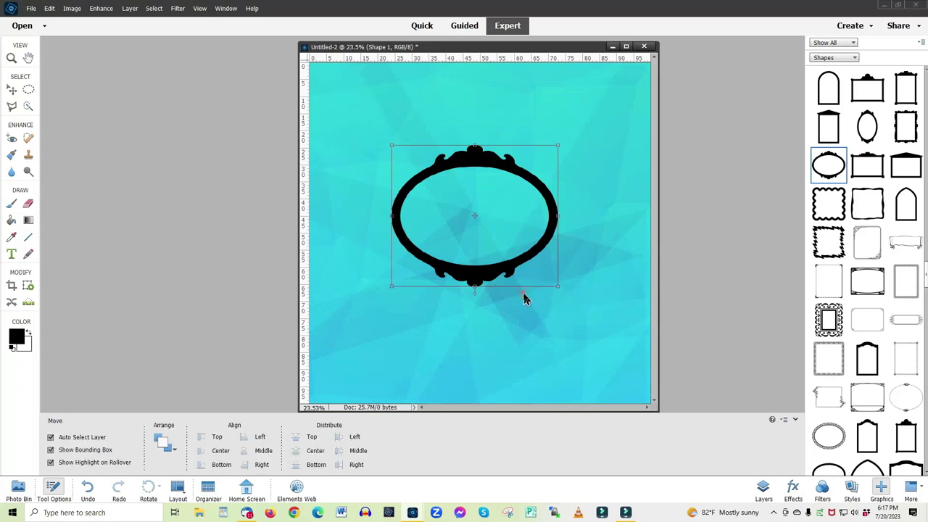
Place the open swan photo on the canvas as a layer between the Background and the Shape 1 frame
{"action": "left_click", "coordinate": [764, 485]}
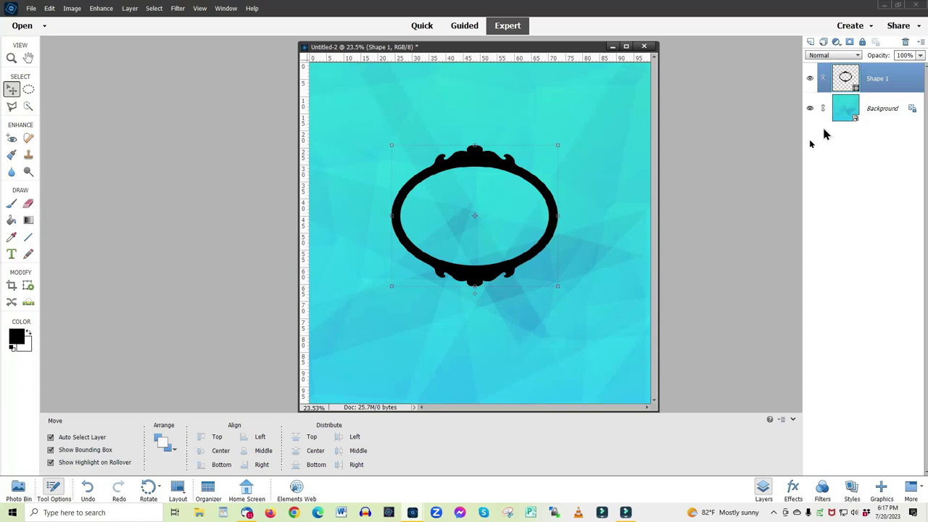
{"action": "left_click", "coordinate": [17, 490]}
{"action": "left_click_drag", "start_coordinate": [86, 454], "coordinate": [511, 203]}
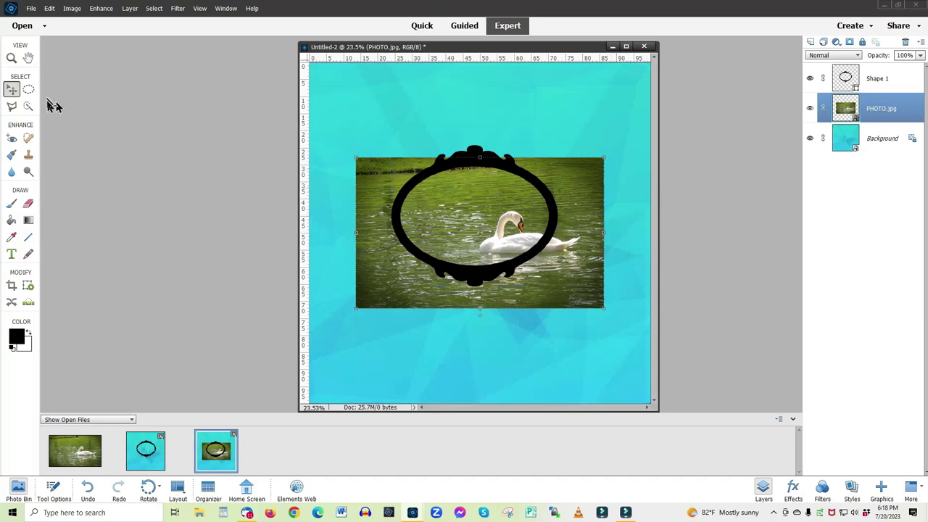
Move the photo behind the oval frame so the swan sits inside its opening and the photo fills it completely
{"action": "left_click", "coordinate": [20, 97]}
{"action": "left_click", "coordinate": [392, 300]}
{"action": "left_click_drag", "start_coordinate": [392, 299], "coordinate": [392, 289]}
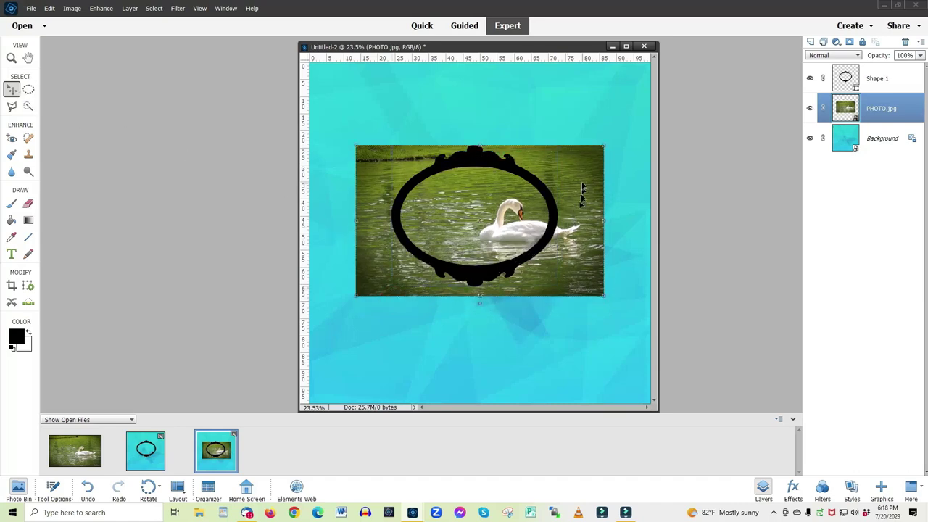
{"action": "left_click_drag", "start_coordinate": [588, 175], "coordinate": [574, 177]}
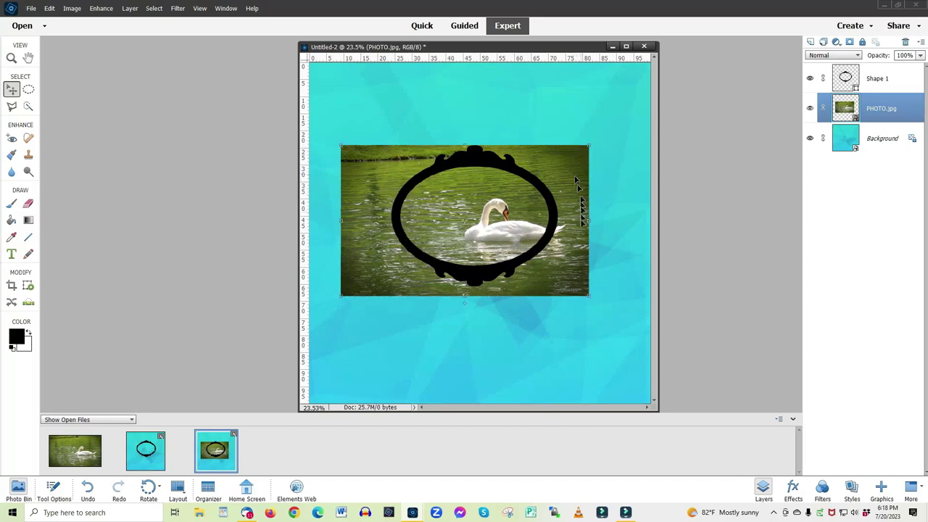
{"action": "left_click_drag", "start_coordinate": [575, 267], "coordinate": [569, 266]}
{"action": "left_click_drag", "start_coordinate": [379, 251], "coordinate": [361, 253]}
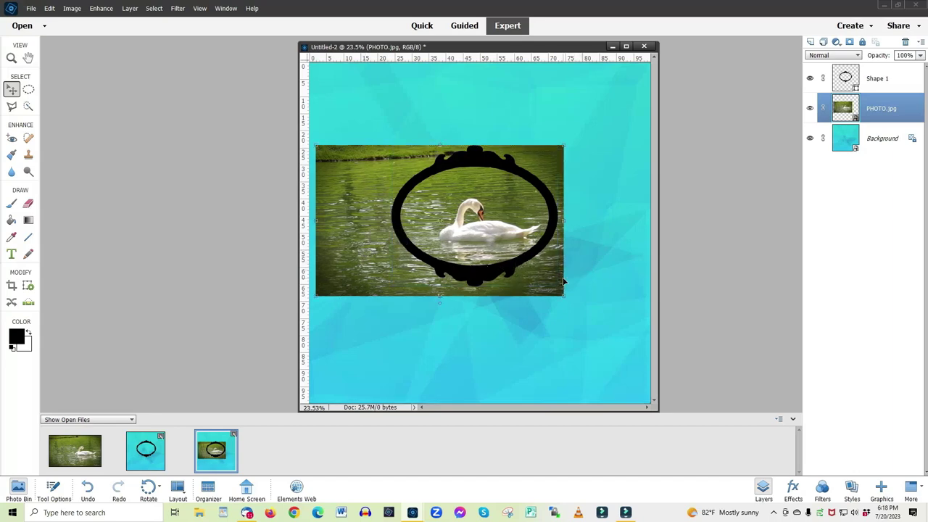
{"action": "left_click_drag", "start_coordinate": [561, 279], "coordinate": [559, 279]}
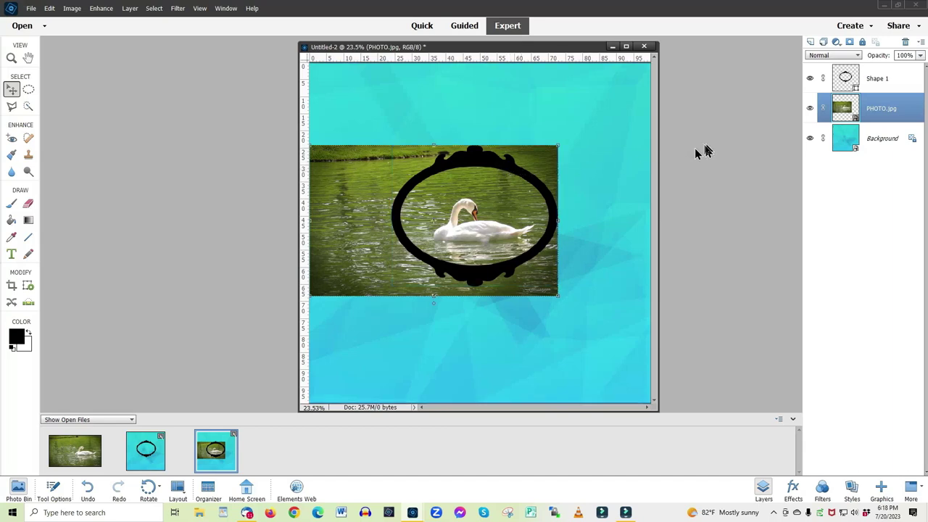
{"action": "left_click", "coordinate": [882, 79]}
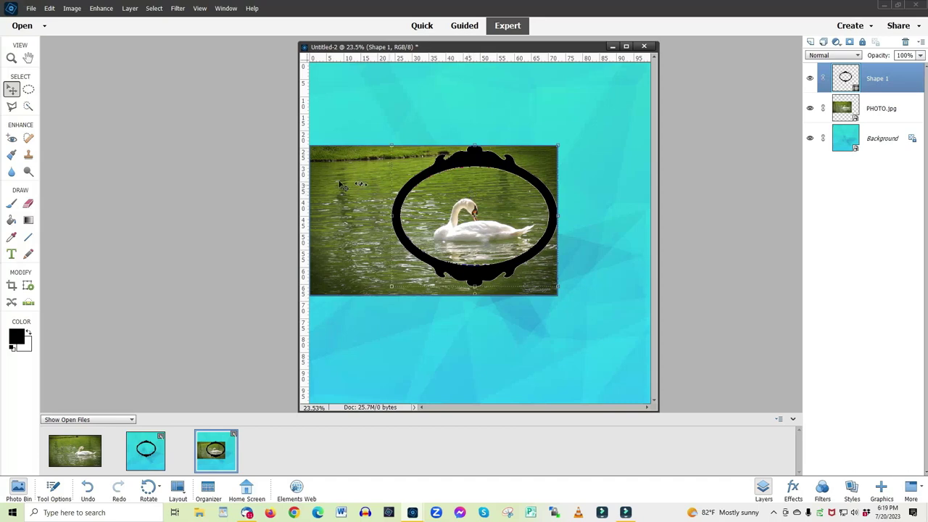
{"action": "left_click", "coordinate": [12, 107]}
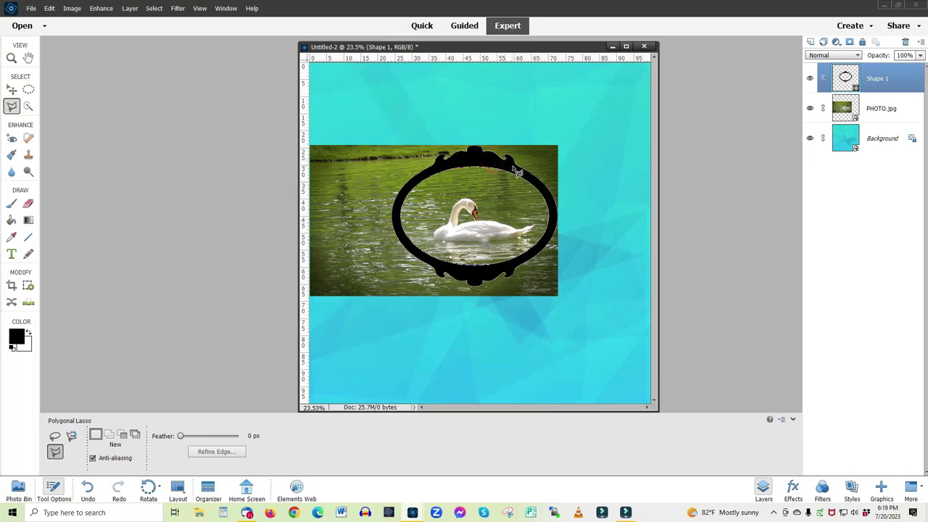
{"action": "left_click", "coordinate": [544, 188]}
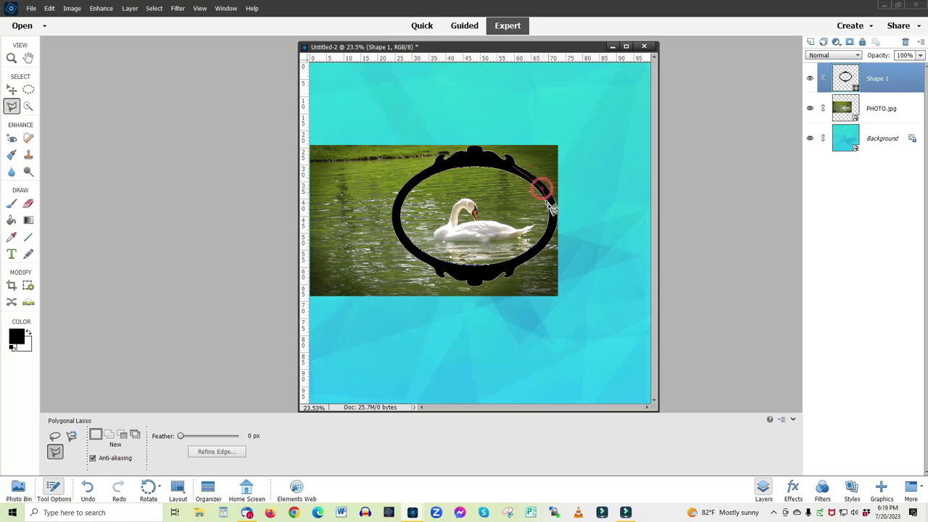
{"action": "left_click", "coordinate": [551, 219]}
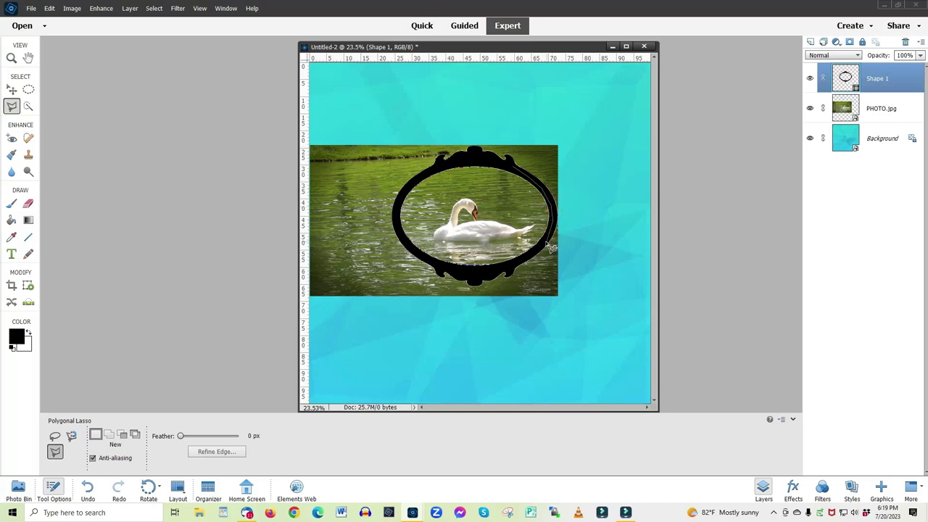
{"action": "left_click", "coordinate": [546, 244]}
{"action": "left_click", "coordinate": [520, 169]}
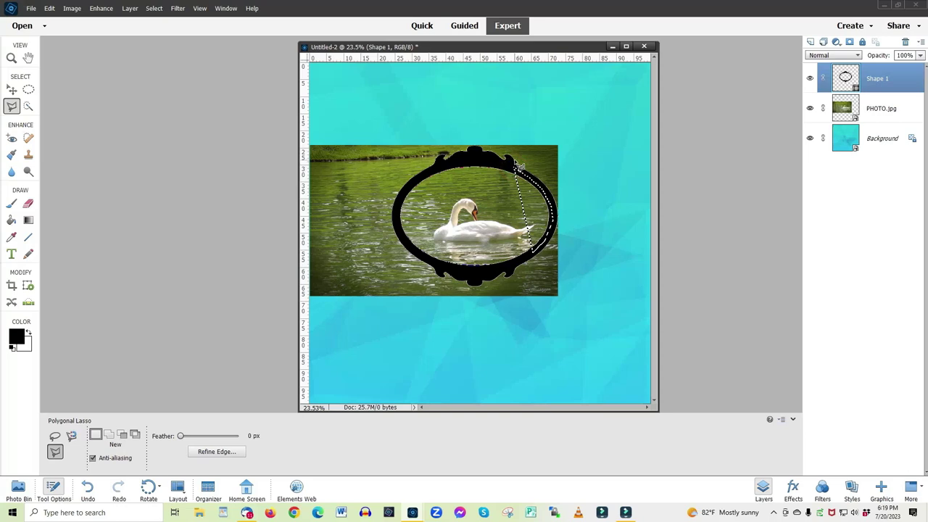
{"action": "key", "text": "ctrl+d"}
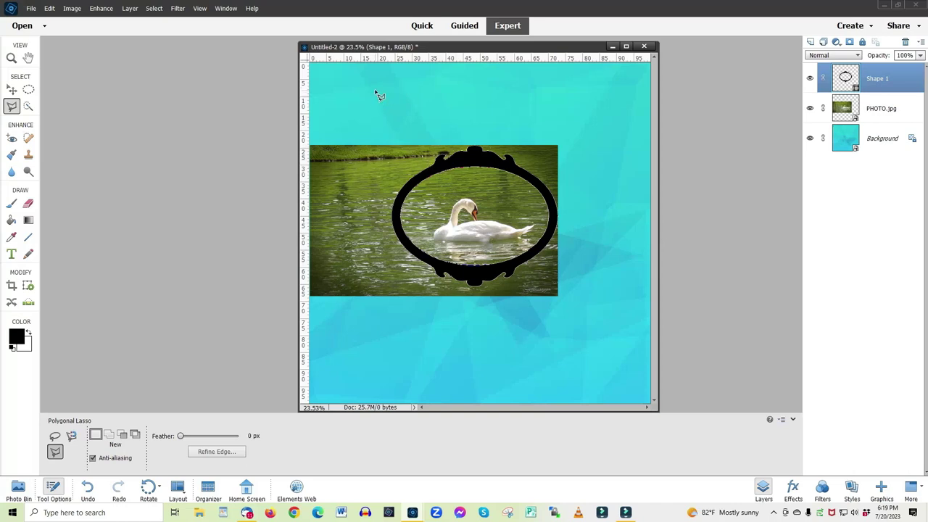
Draw an elliptical selection about 46.4% wide and 32.2% high along the oval frame's band and mask the PHOTO.jpg layer with it
{"action": "left_click", "coordinate": [28, 90]}
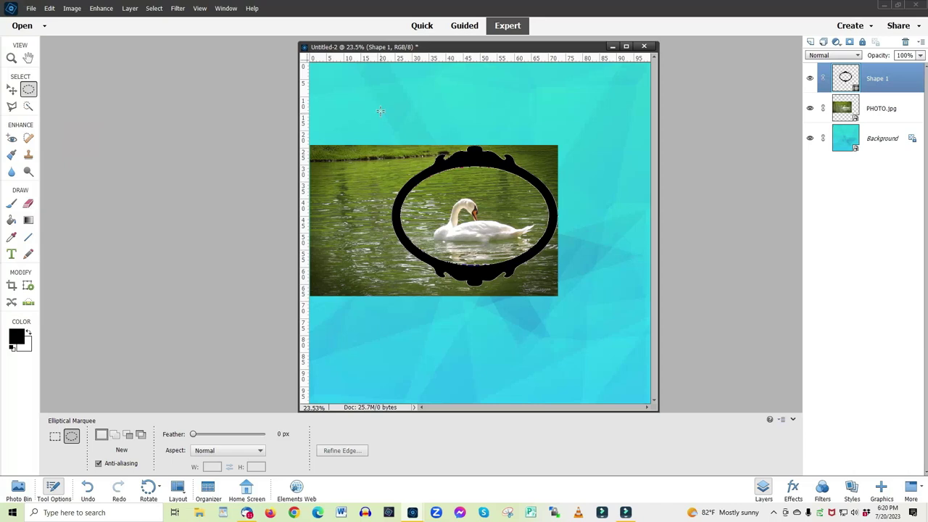
{"action": "left_click_drag", "start_coordinate": [380, 108], "coordinate": [561, 271]}
{"action": "key", "text": "space"}
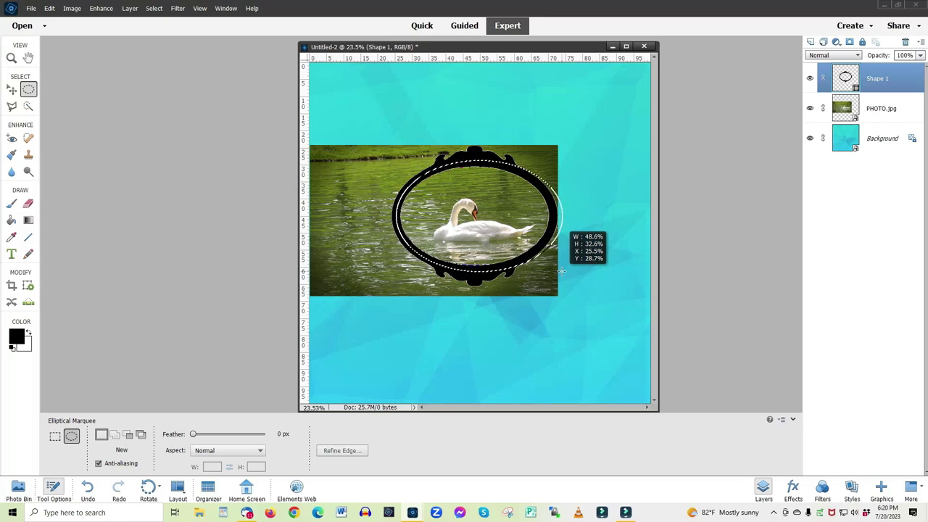
{"action": "left_click_drag", "start_coordinate": [561, 270], "coordinate": [553, 269]}
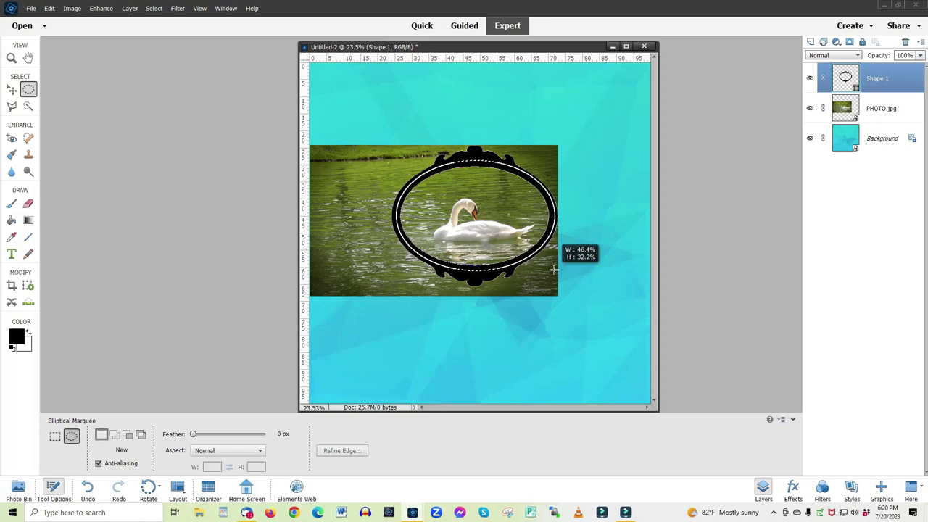
{"action": "left_click_drag", "start_coordinate": [553, 269], "coordinate": [553, 269]}
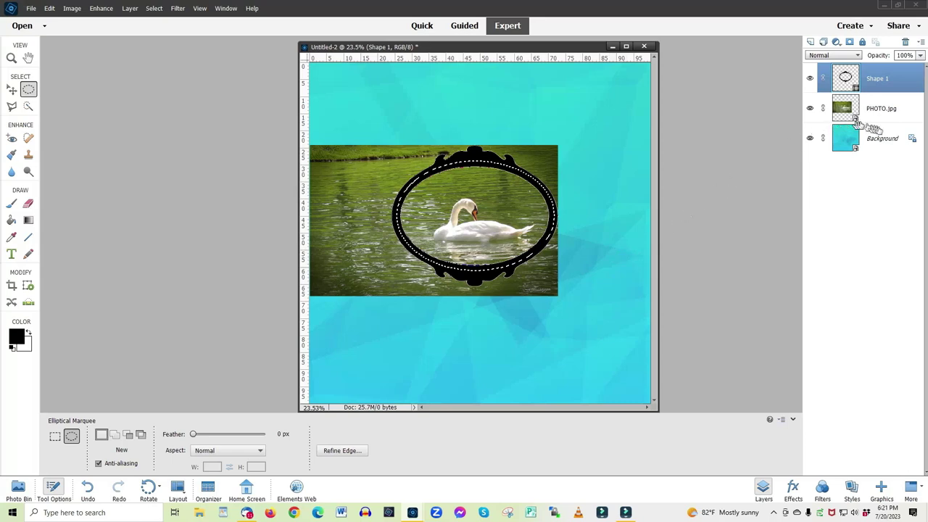
{"action": "left_click", "coordinate": [889, 106]}
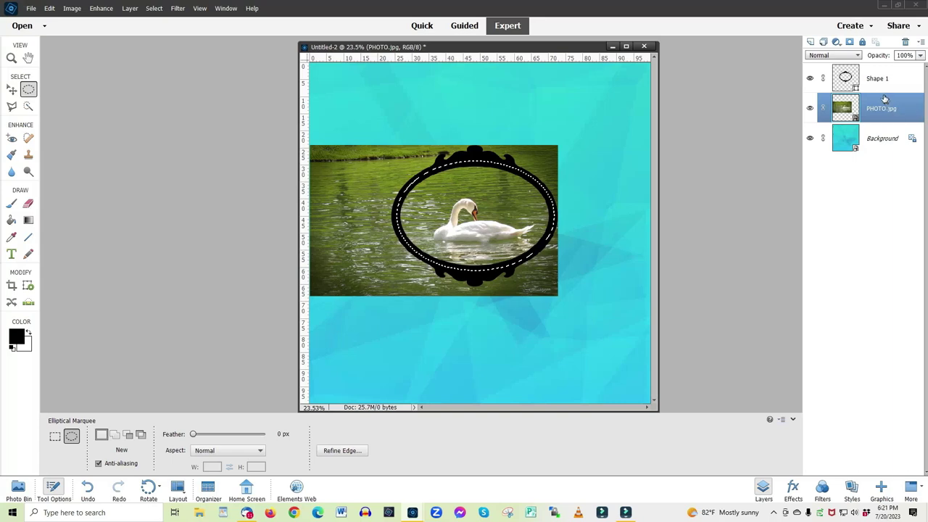
{"action": "left_click", "coordinate": [850, 42]}
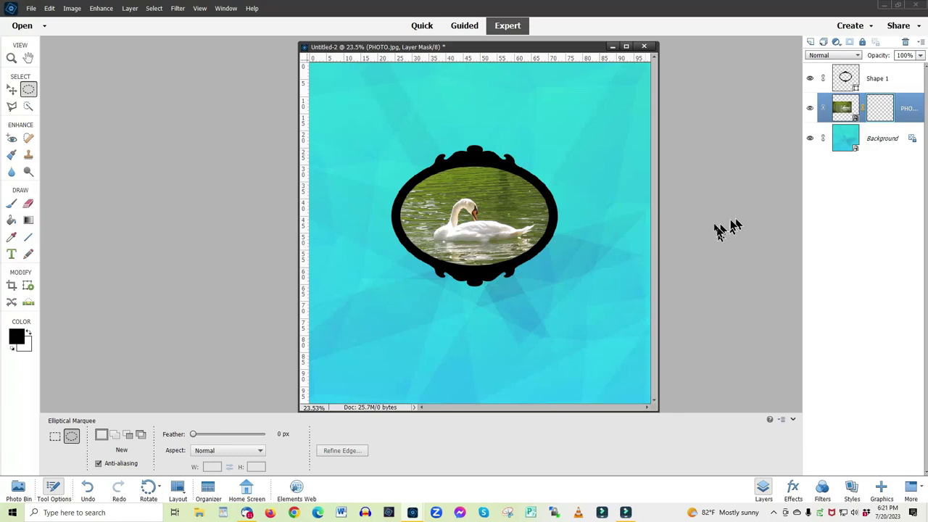
Add a drop shadow to the Shape 1 oval frame layer and set the shadow's opacity to 65%
{"action": "left_click", "coordinate": [890, 79]}
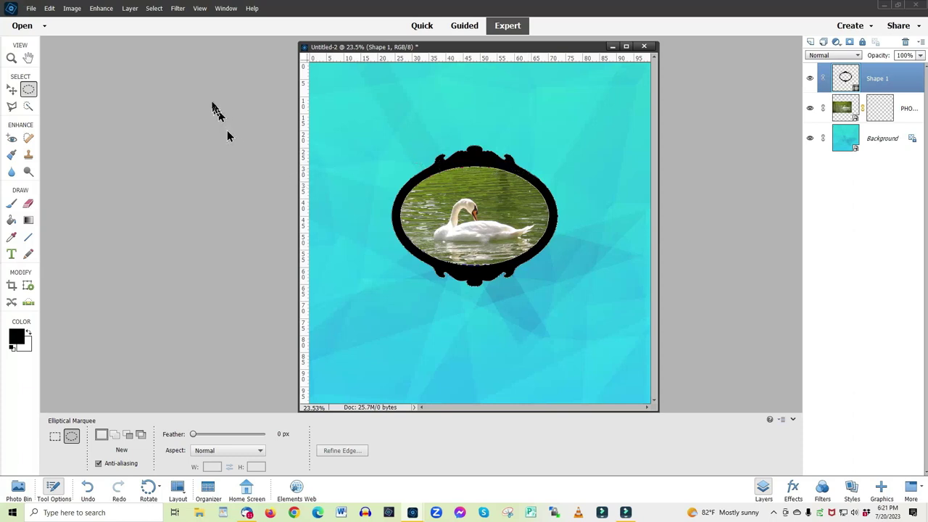
{"action": "left_click", "coordinate": [131, 13]}
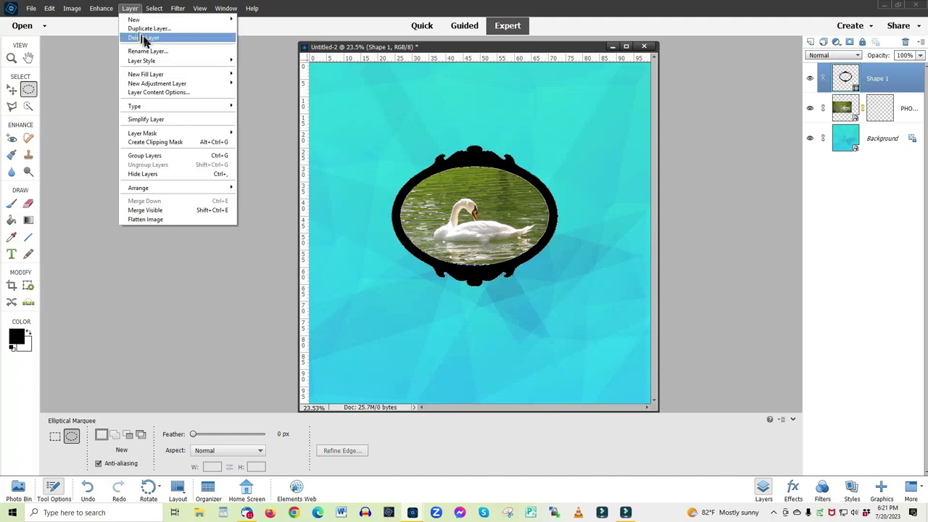
{"action": "mouse_move", "coordinate": [203, 63]}
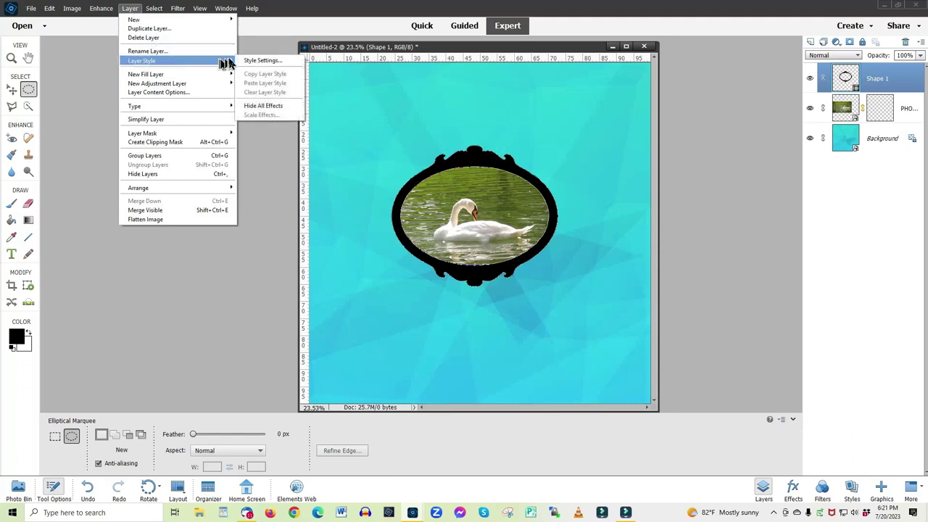
{"action": "left_click", "coordinate": [260, 61]}
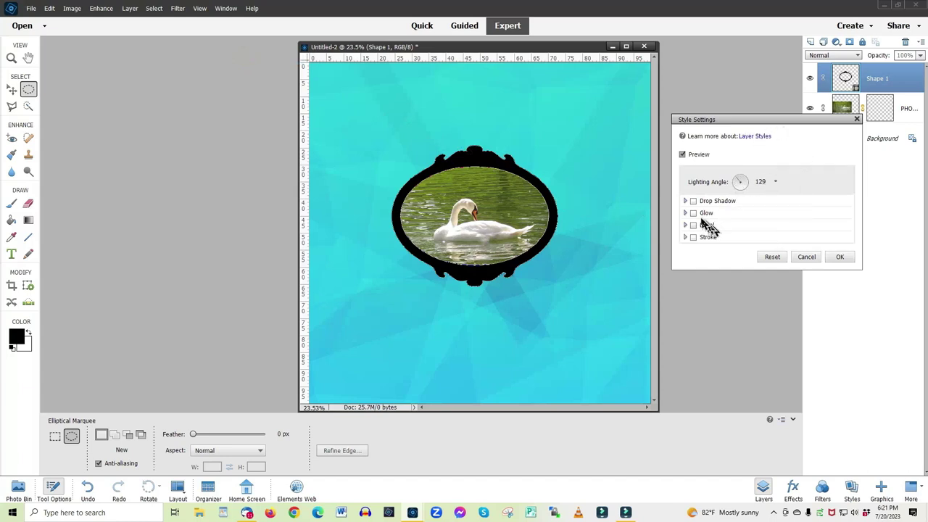
{"action": "left_click", "coordinate": [693, 201]}
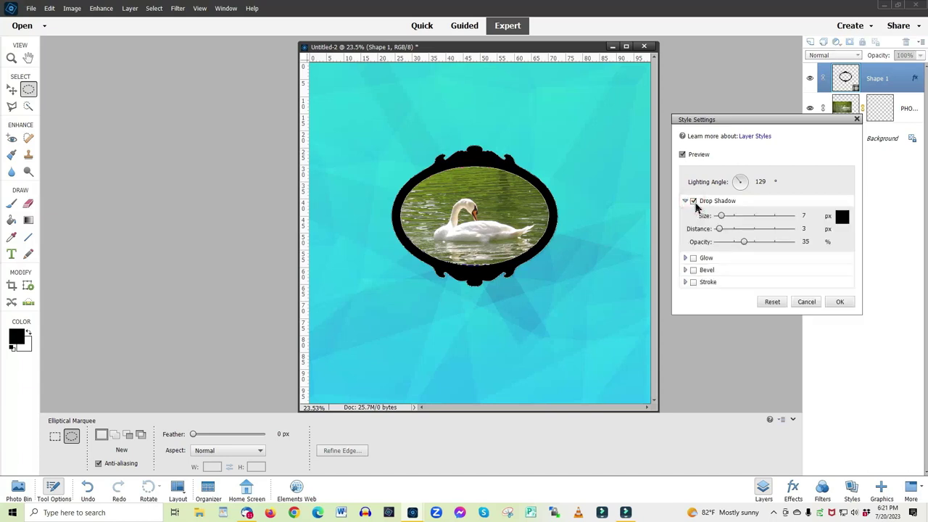
{"action": "left_click_drag", "start_coordinate": [745, 243], "coordinate": [768, 245]}
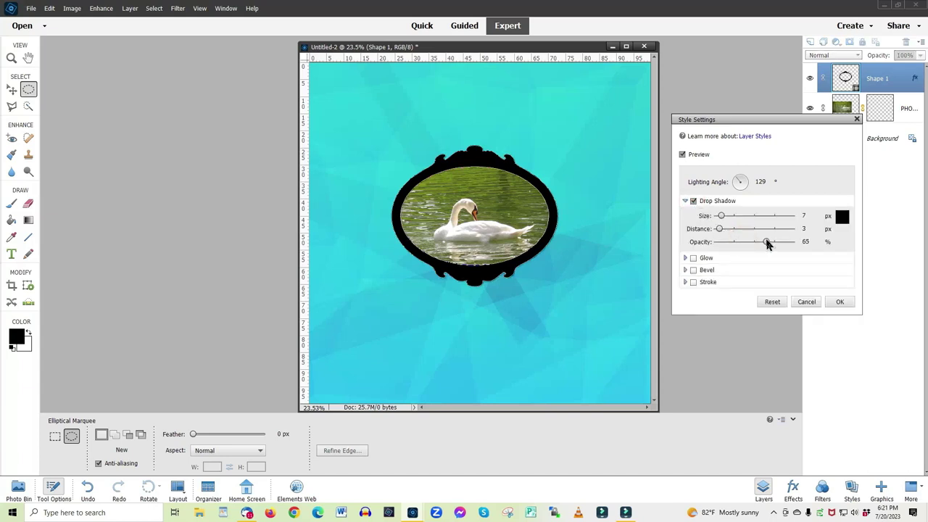
Set the oval frame's drop shadow distance to 75 px and its size to 32 px, and apply the style
{"action": "left_click", "coordinate": [719, 229]}
{"action": "left_click_drag", "start_coordinate": [723, 229], "coordinate": [744, 235]}
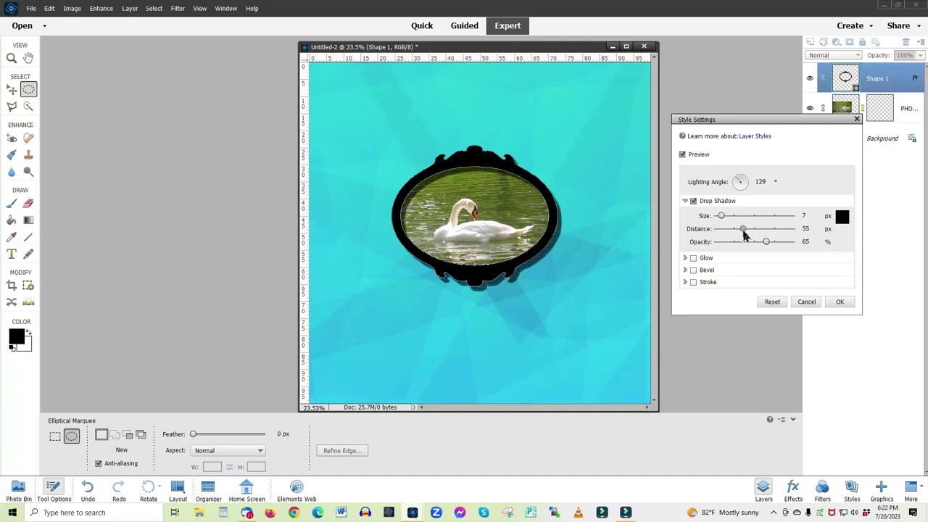
{"action": "left_click_drag", "start_coordinate": [744, 234], "coordinate": [749, 232]}
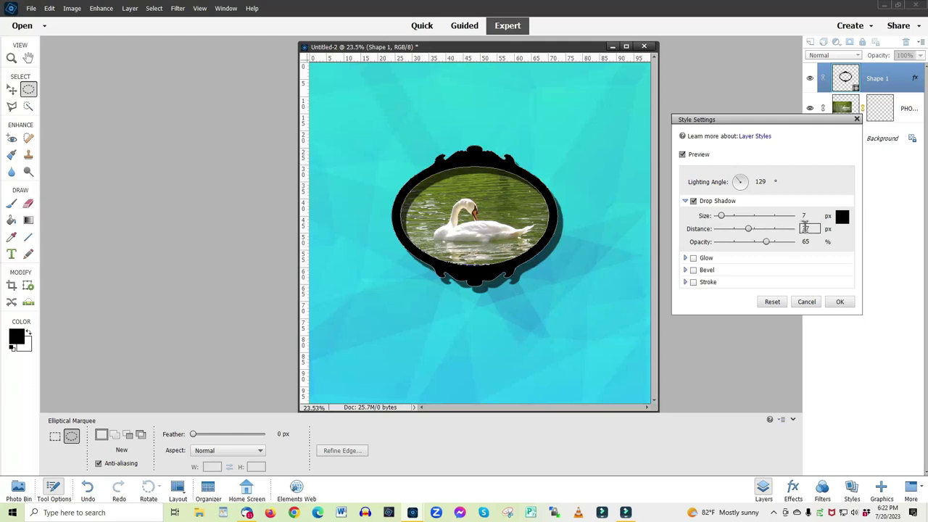
{"action": "double_click", "coordinate": [806, 228]}
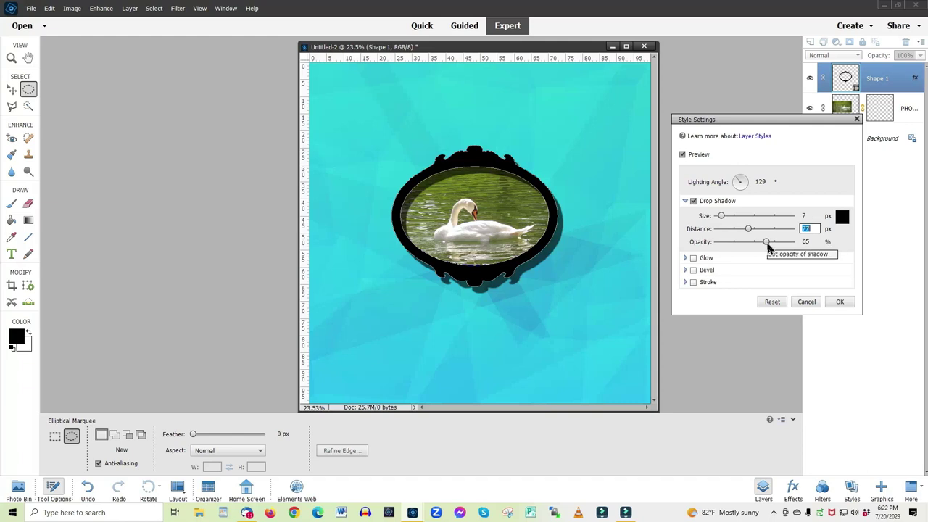
{"action": "type", "text": "75"}
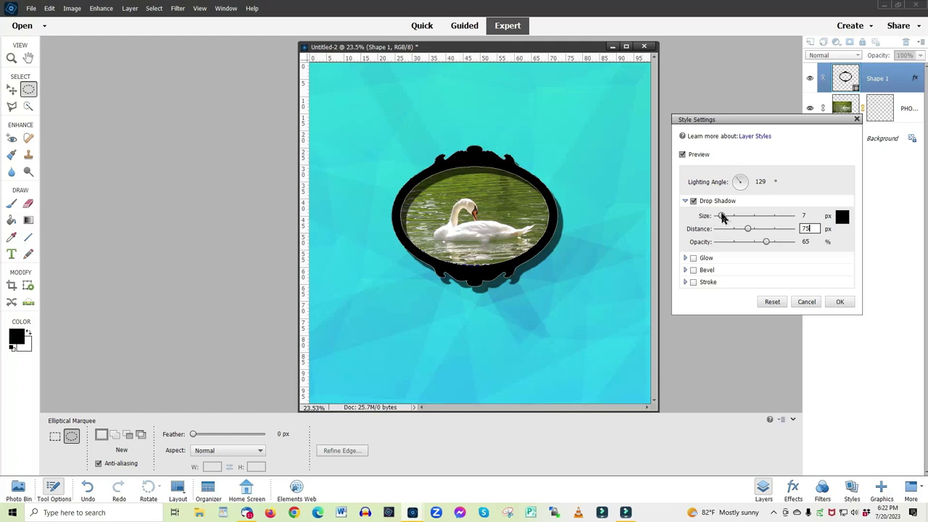
{"action": "left_click_drag", "start_coordinate": [722, 218], "coordinate": [729, 217]}
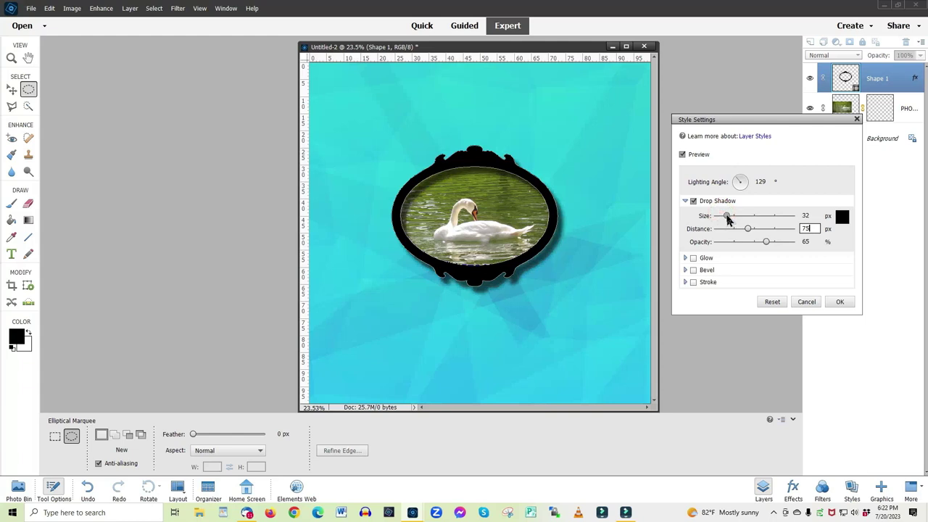
{"action": "key", "text": "Return"}
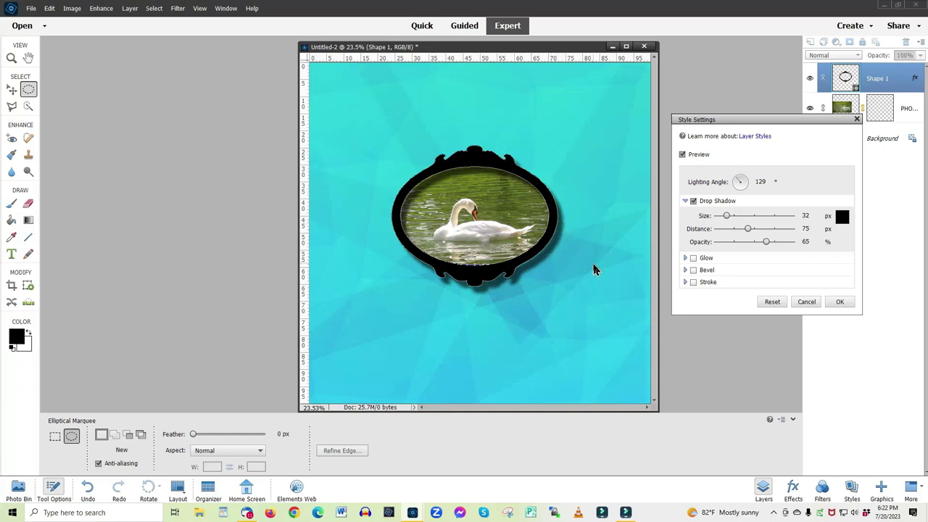
{"action": "left_click", "coordinate": [839, 301]}
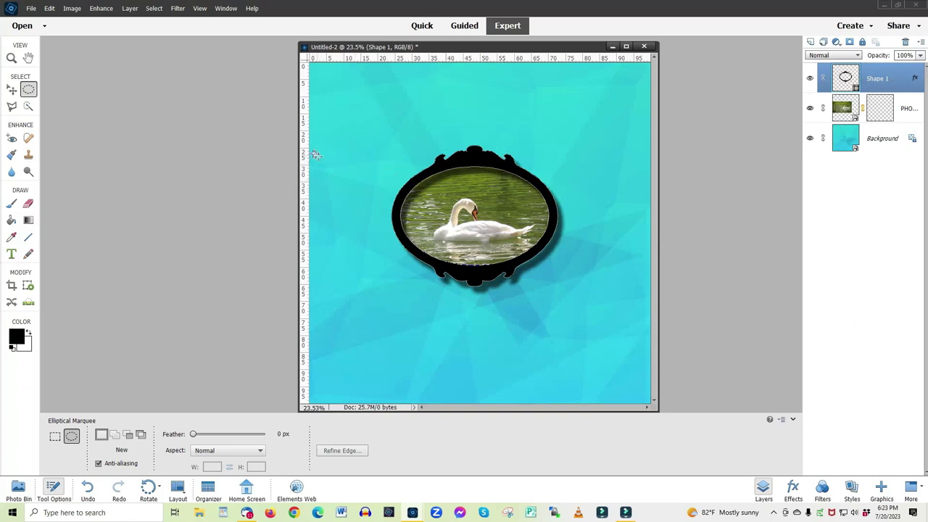
Add an upward bevel of 18 px to the Shape 1 oval frame's layer style
{"action": "left_click", "coordinate": [131, 8]}
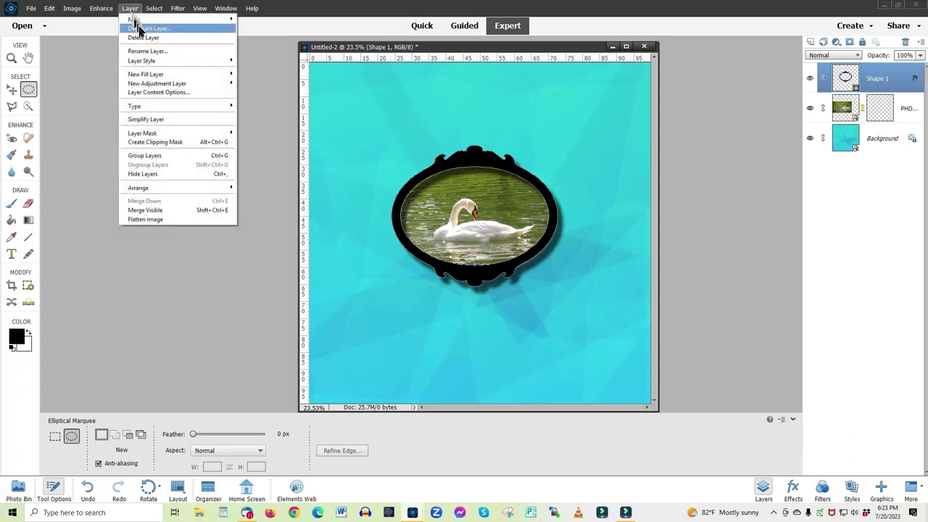
{"action": "mouse_move", "coordinate": [180, 65]}
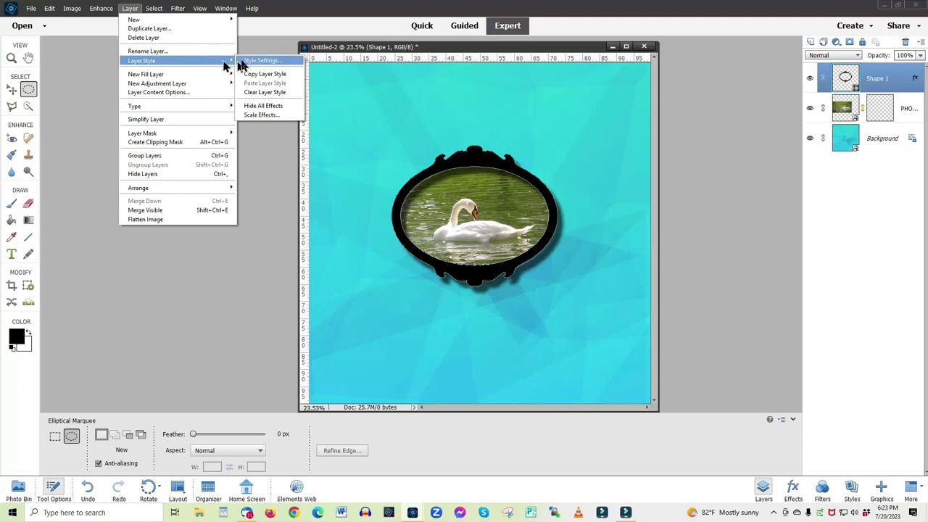
{"action": "left_click", "coordinate": [244, 59]}
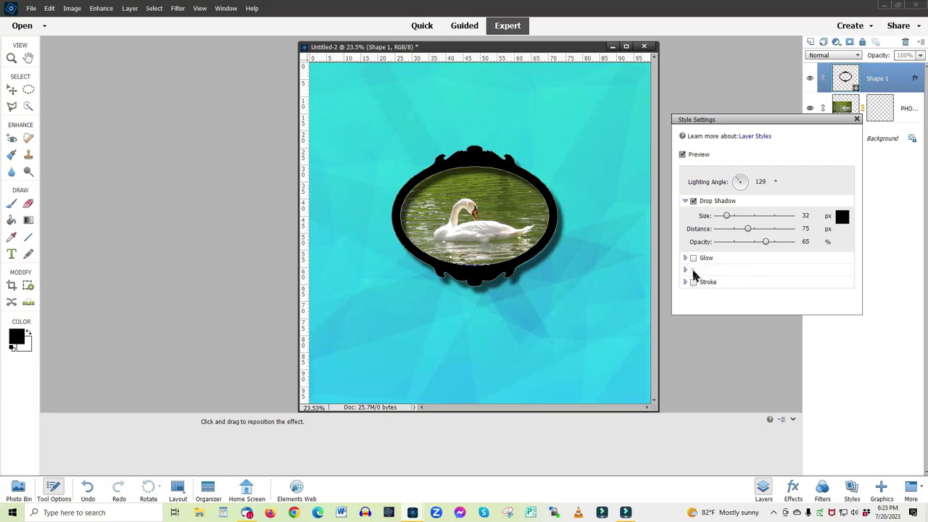
{"action": "left_click", "coordinate": [693, 271]}
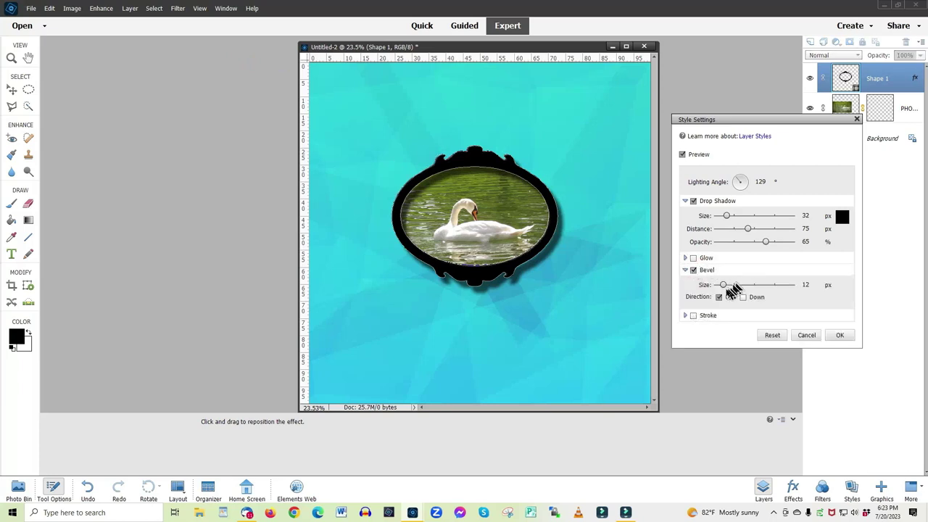
{"action": "left_click_drag", "start_coordinate": [723, 286], "coordinate": [737, 288]}
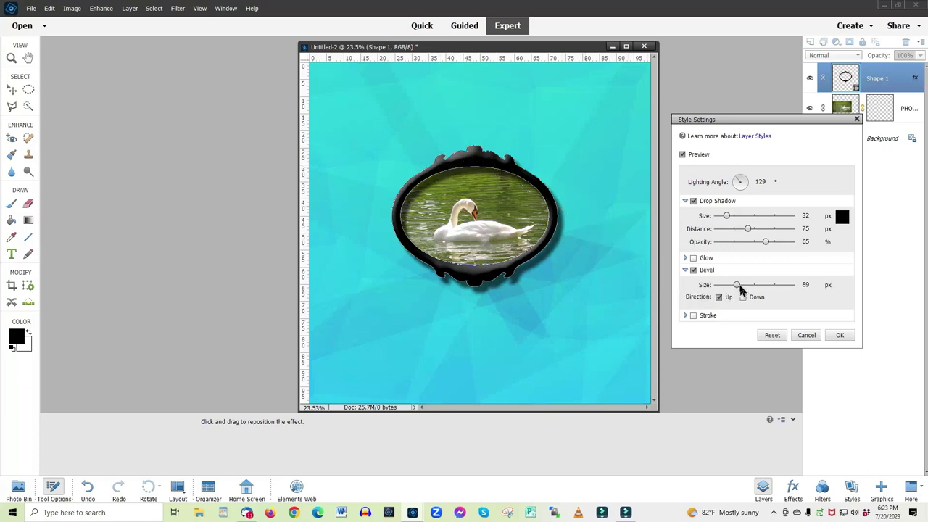
{"action": "left_click_drag", "start_coordinate": [736, 284], "coordinate": [725, 292]}
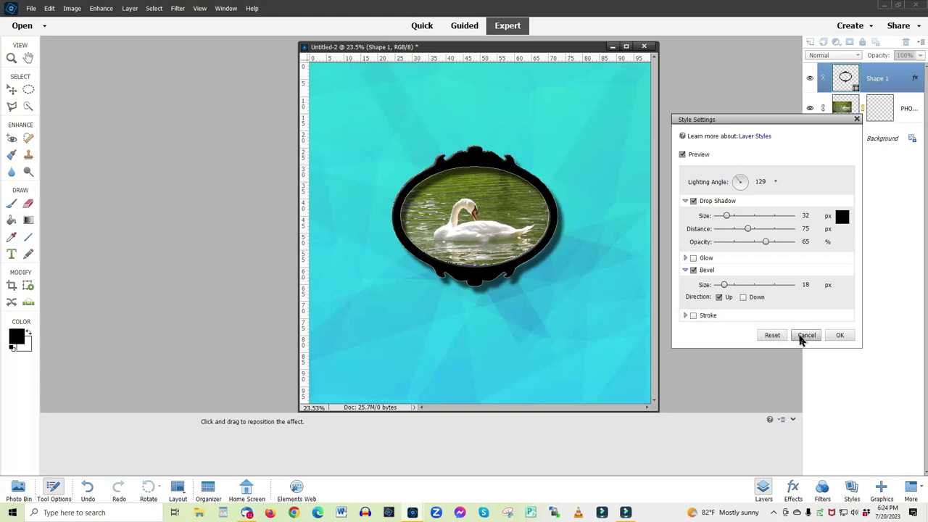
{"action": "left_click", "coordinate": [835, 336]}
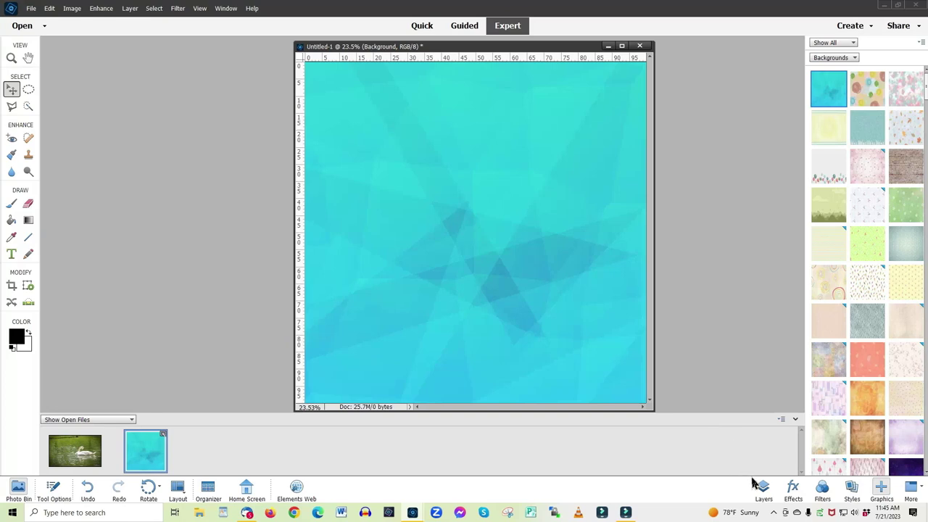
Add the Blue Round Holes frame from the Frames graphics to the plain turquoise background
{"action": "left_click", "coordinate": [880, 492]}
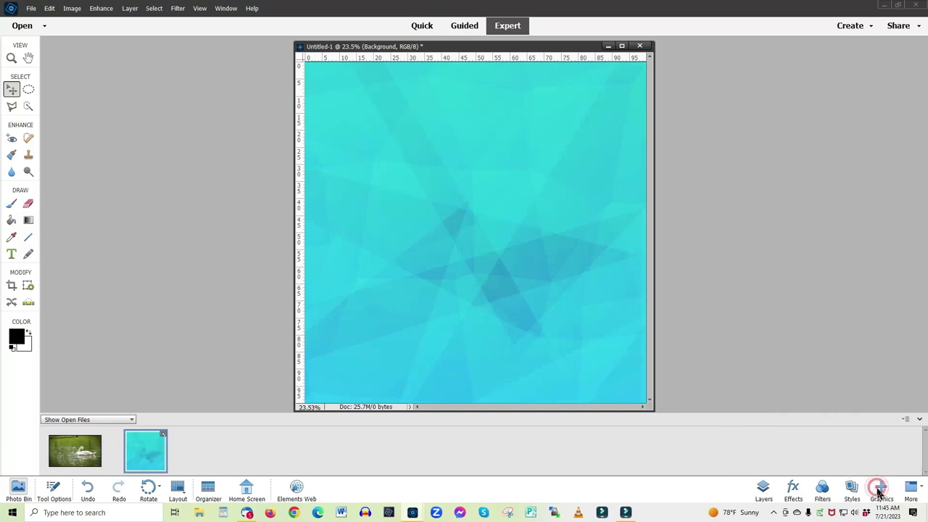
{"action": "left_click", "coordinate": [879, 493]}
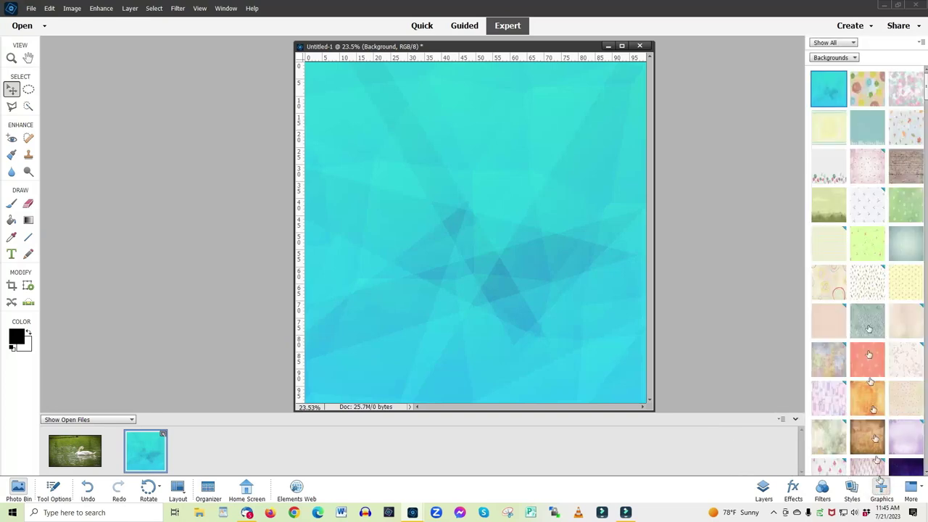
{"action": "left_click", "coordinate": [841, 58]}
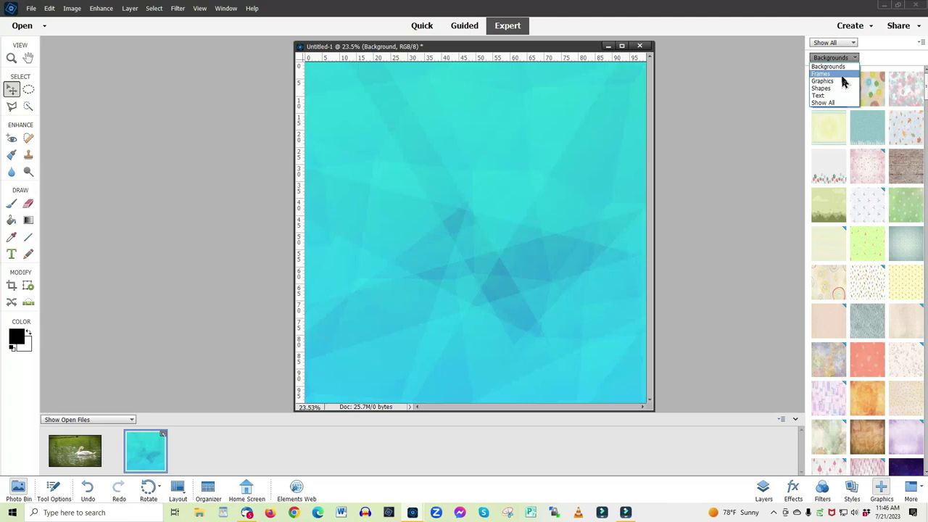
{"action": "left_click", "coordinate": [842, 74]}
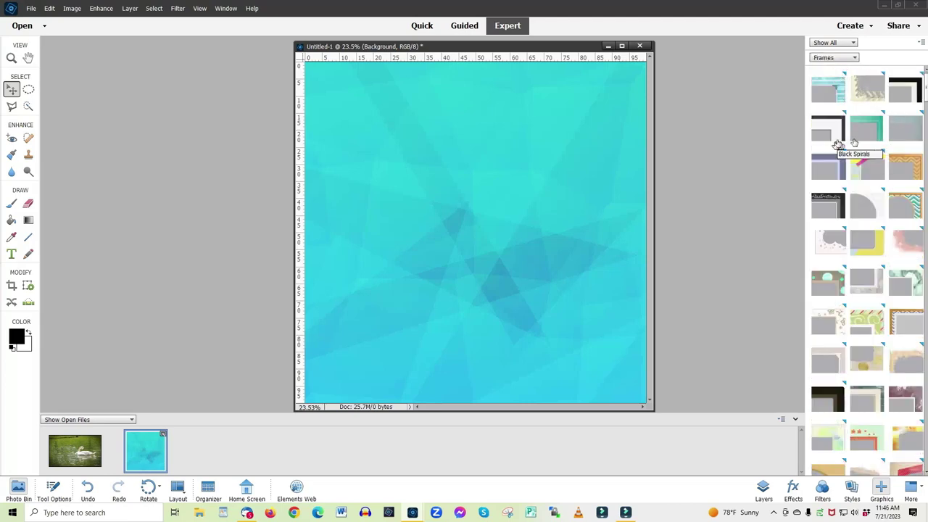
{"action": "left_click_drag", "start_coordinate": [925, 83], "coordinate": [925, 148]}
{"action": "left_click_drag", "start_coordinate": [2, 166], "coordinate": [2, 248]}
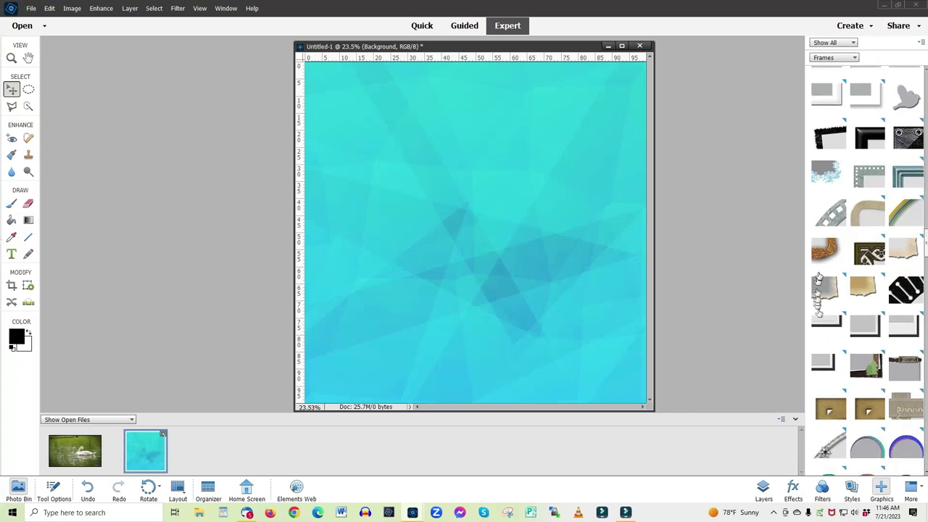
{"action": "left_click_drag", "start_coordinate": [832, 211], "coordinate": [640, 231]}
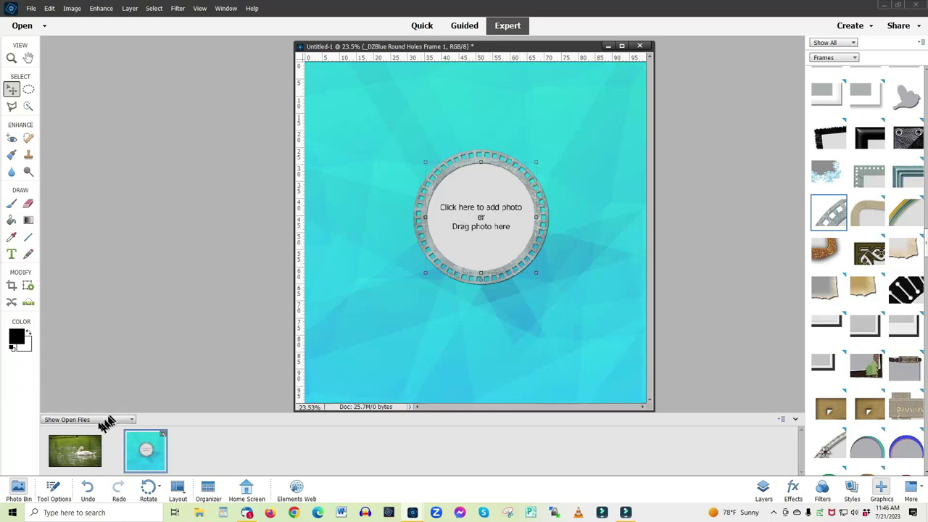
Fill the round frame with the open swan photo, enlarged to about 124% and positioned so the swan is centred in the opening
{"action": "left_click_drag", "start_coordinate": [76, 449], "coordinate": [459, 251]}
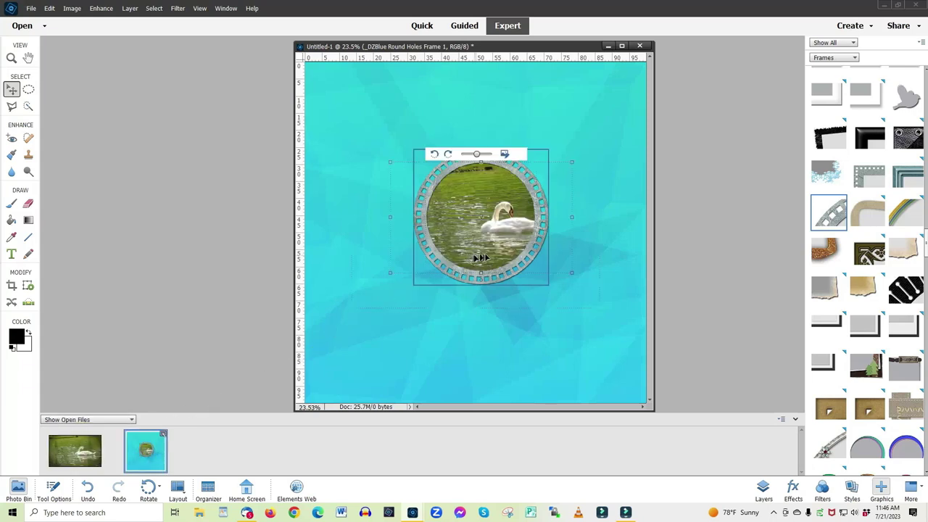
{"action": "mouse_move", "coordinate": [479, 222]}
{"action": "left_mouse_down"}
{"action": "mouse_move", "coordinate": [495, 218]}
{"action": "mouse_move", "coordinate": [470, 225]}
{"action": "left_mouse_up"}
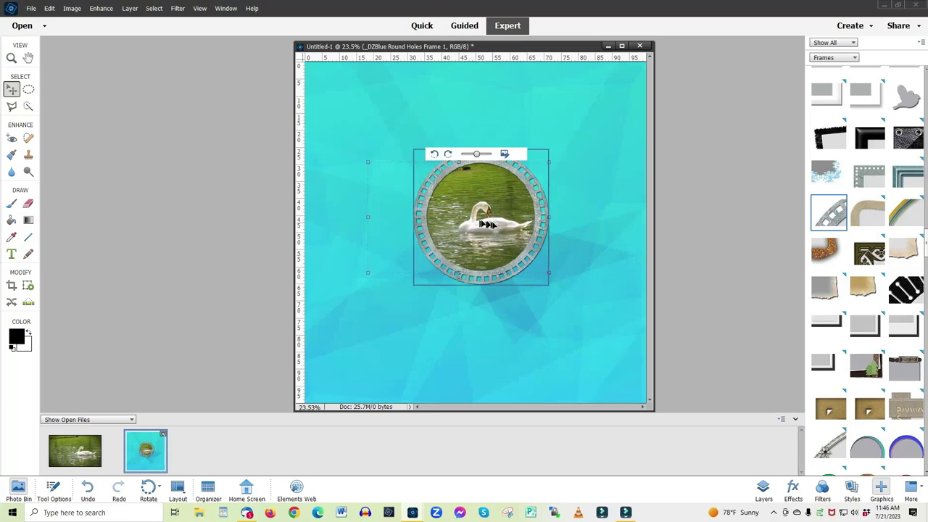
{"action": "left_click_drag", "start_coordinate": [550, 160], "coordinate": [582, 116]}
{"action": "left_click_drag", "start_coordinate": [493, 245], "coordinate": [464, 237]}
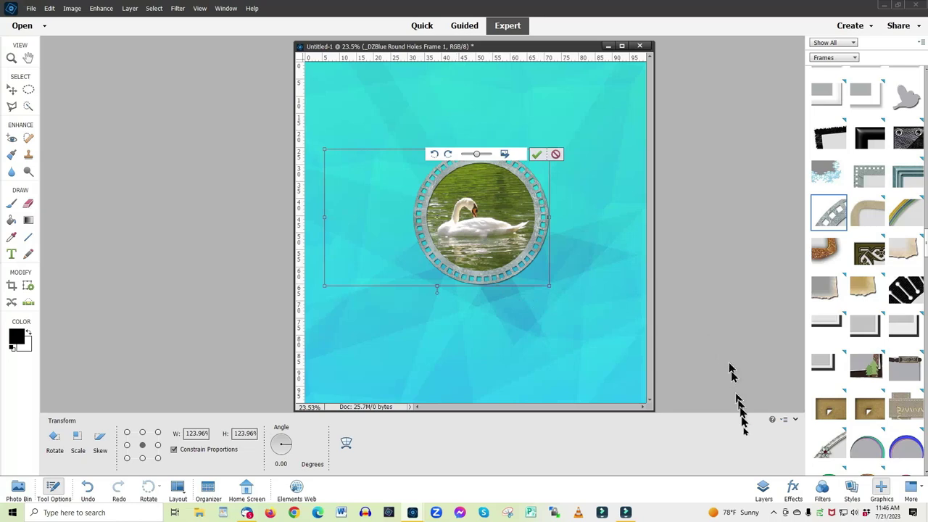
{"action": "left_click", "coordinate": [763, 489]}
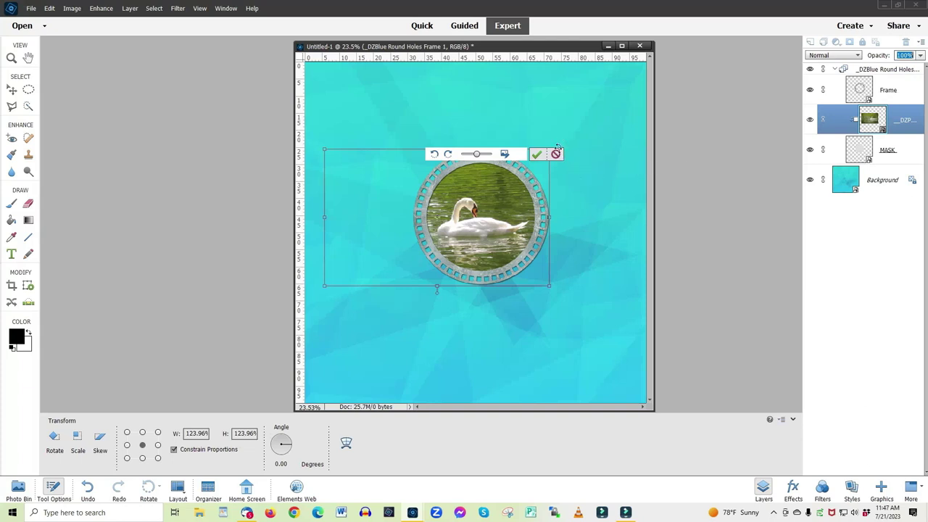
{"action": "left_click", "coordinate": [536, 154]}
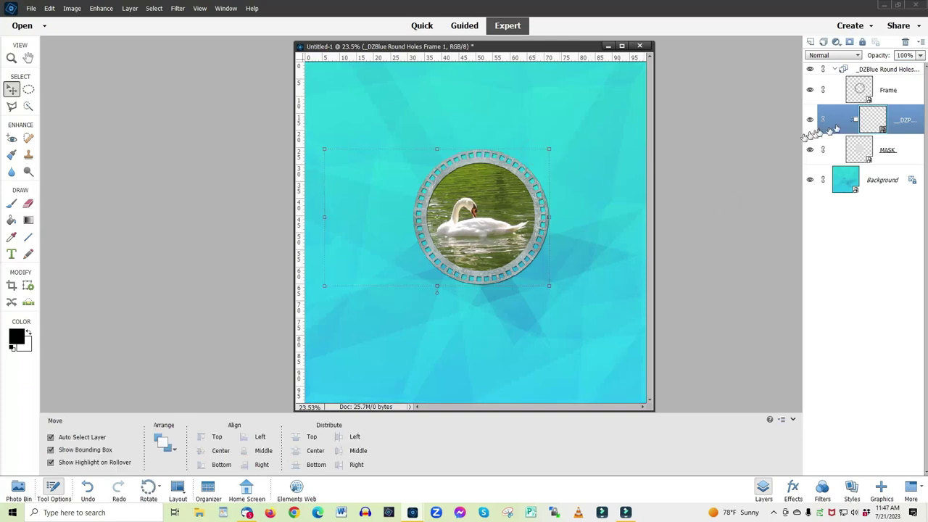
Examine the Frame, photo and MASK layers that make up the round frame's layer group
{"action": "left_click", "coordinate": [913, 90]}
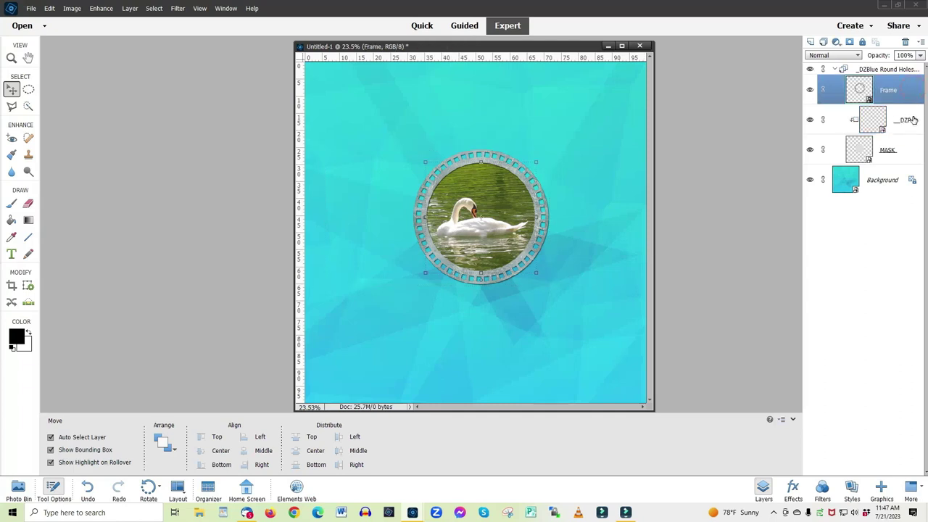
{"action": "left_click", "coordinate": [912, 120]}
{"action": "left_click", "coordinate": [908, 150]}
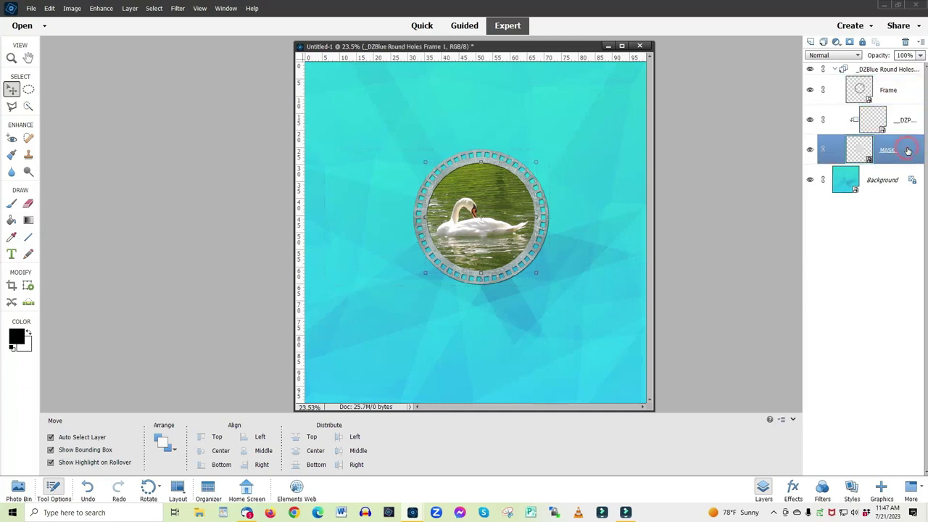
{"action": "left_click", "coordinate": [869, 69]}
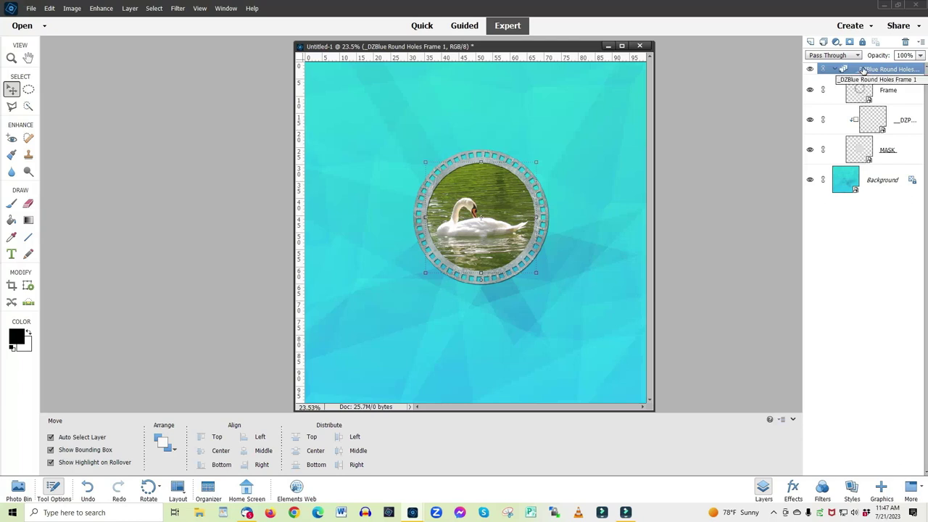
{"action": "left_click", "coordinate": [893, 92]}
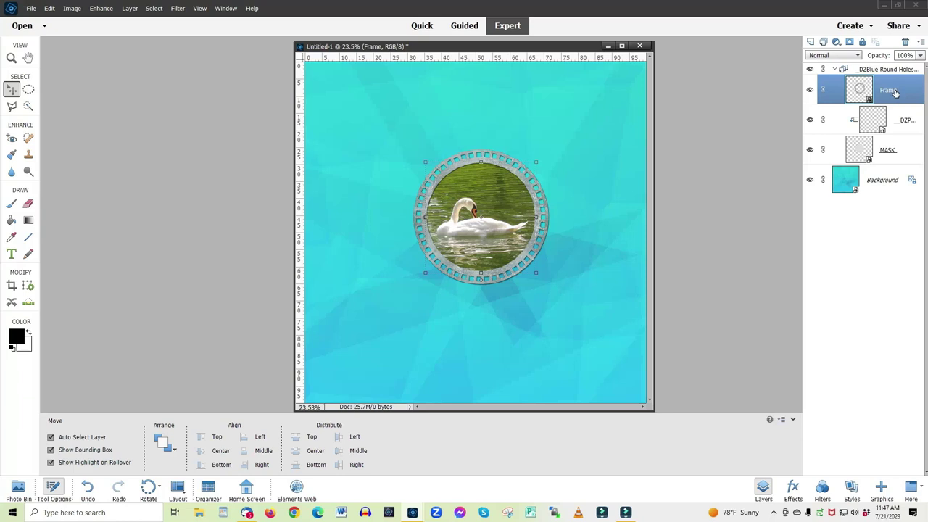
Move the Frame layer out of the Blue Round Holes group so it sits above the group
{"action": "left_click_drag", "start_coordinate": [903, 95], "coordinate": [890, 64]}
{"action": "left_click", "coordinate": [893, 90]}
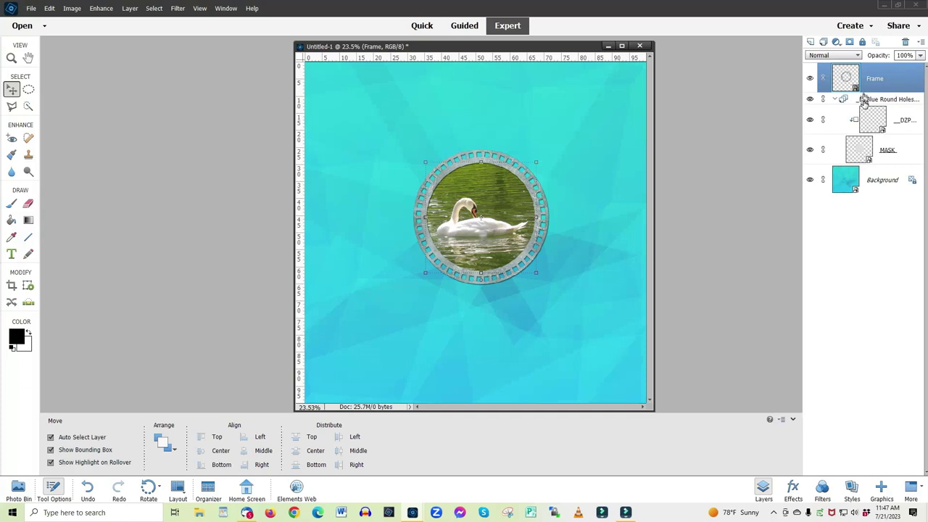
{"action": "left_click_drag", "start_coordinate": [864, 101], "coordinate": [878, 77]}
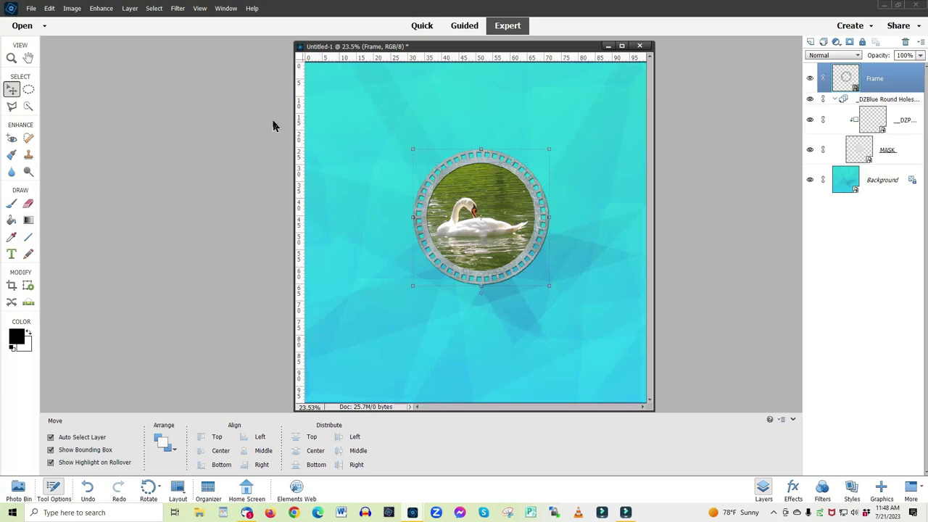
Set the Frame layer's style lighting angle to 130° and turn on its drop shadow
{"action": "left_click", "coordinate": [130, 9]}
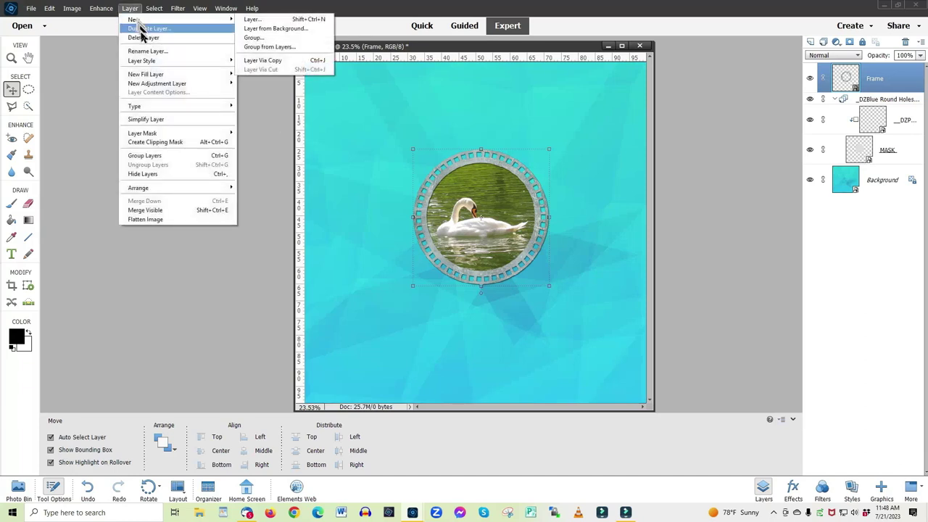
{"action": "mouse_move", "coordinate": [174, 63]}
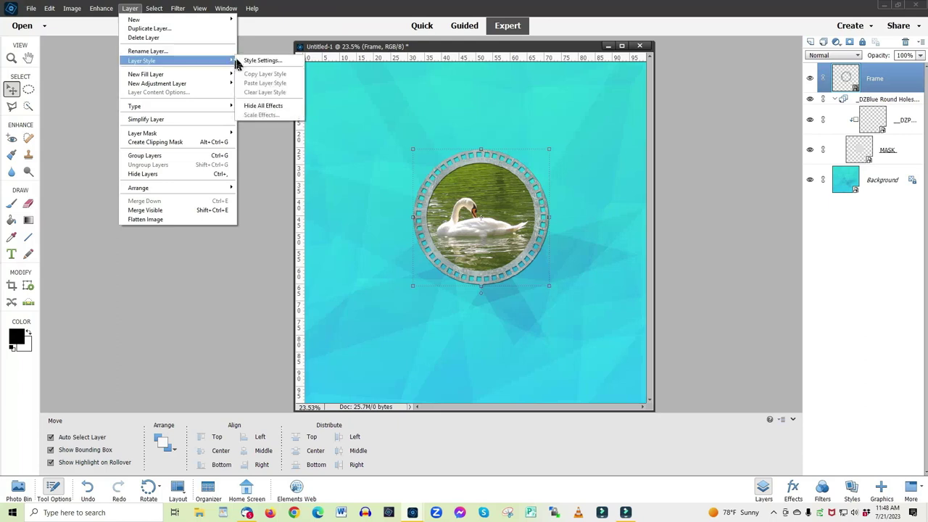
{"action": "left_click", "coordinate": [254, 62]}
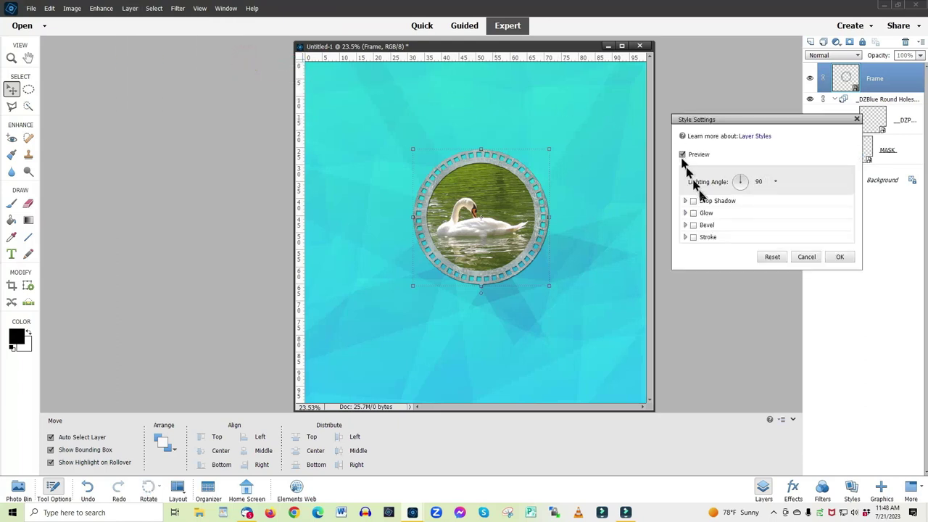
{"action": "left_click", "coordinate": [737, 181]}
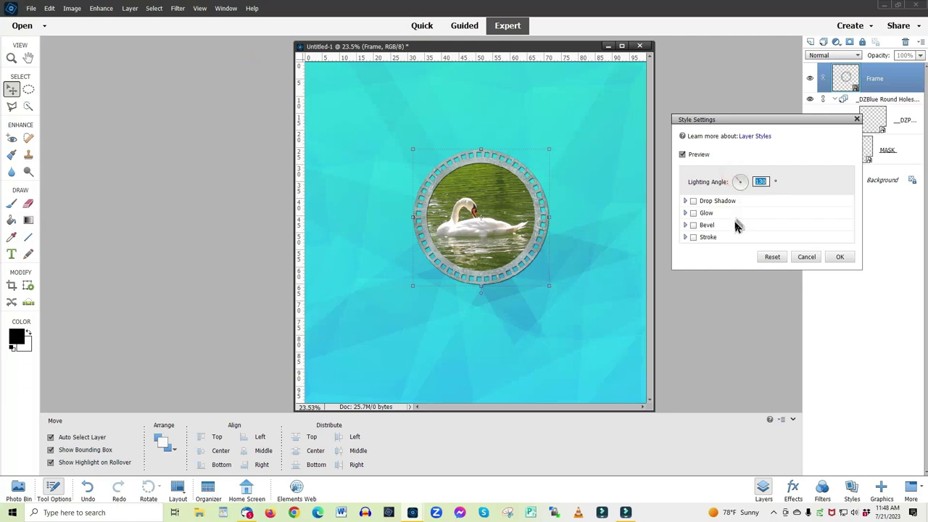
{"action": "left_click", "coordinate": [694, 201]}
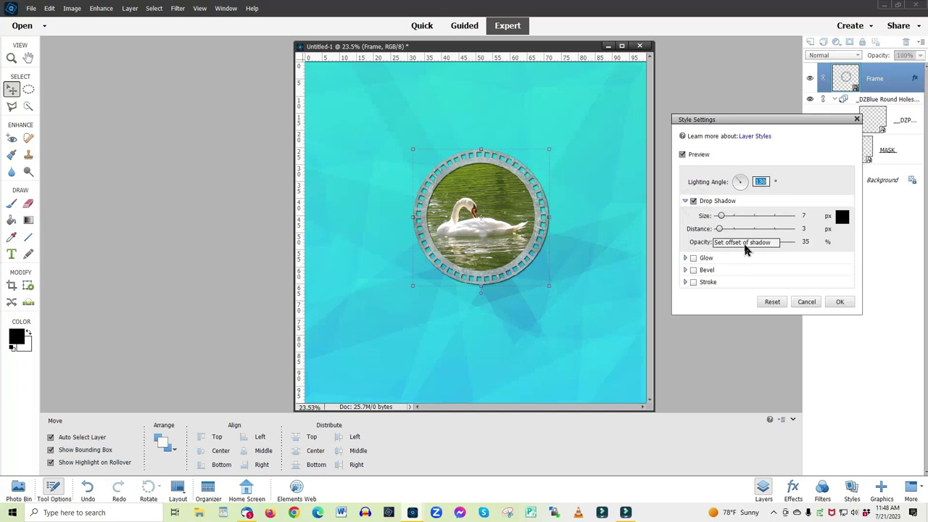
Set the frame's drop shadow to a size of 46 px, a distance of 57 px and 93% opacity
{"action": "left_click_drag", "start_coordinate": [745, 242], "coordinate": [760, 247]}
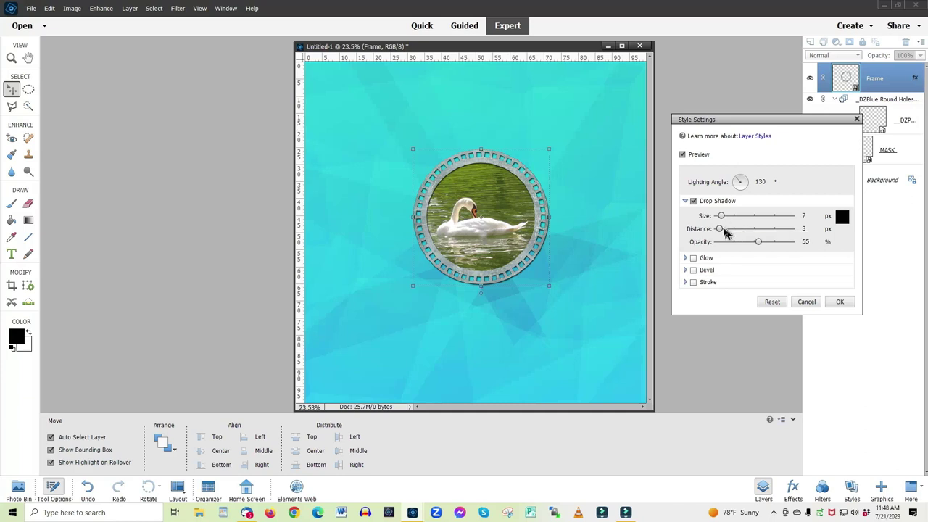
{"action": "left_click_drag", "start_coordinate": [720, 229], "coordinate": [738, 230]}
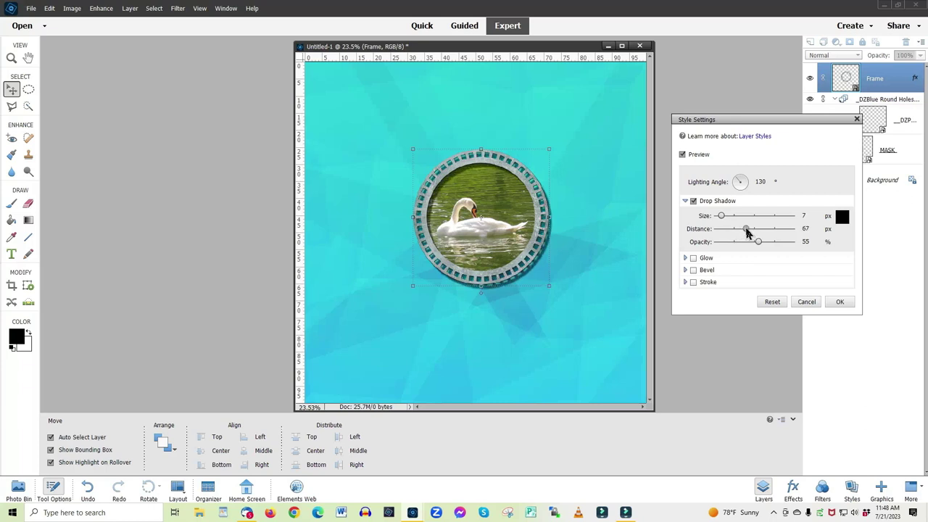
{"action": "left_click_drag", "start_coordinate": [747, 232], "coordinate": [745, 233]}
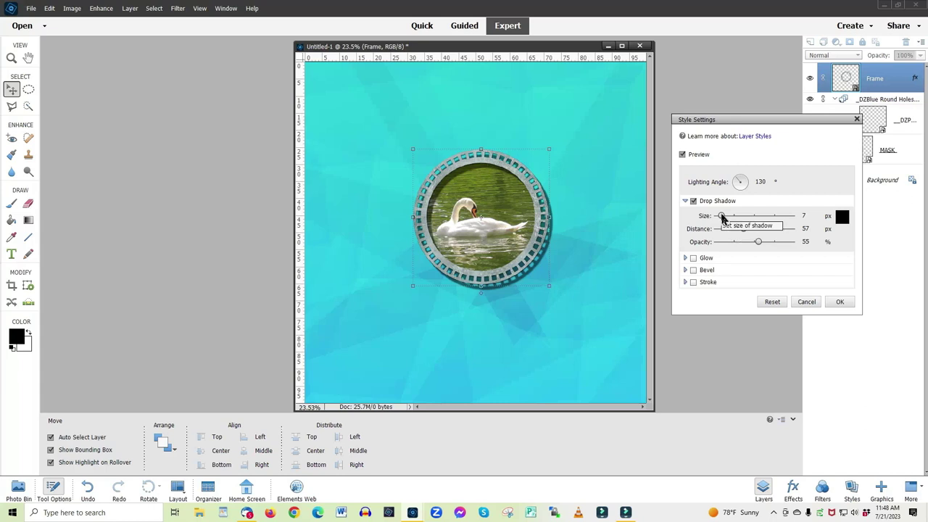
{"action": "left_click_drag", "start_coordinate": [721, 216], "coordinate": [730, 220]}
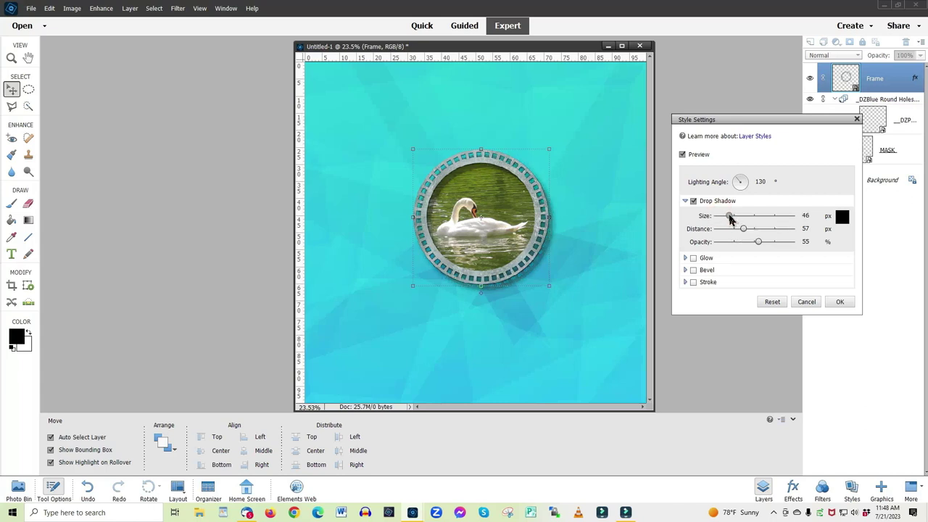
{"action": "left_click_drag", "start_coordinate": [757, 243], "coordinate": [782, 244]}
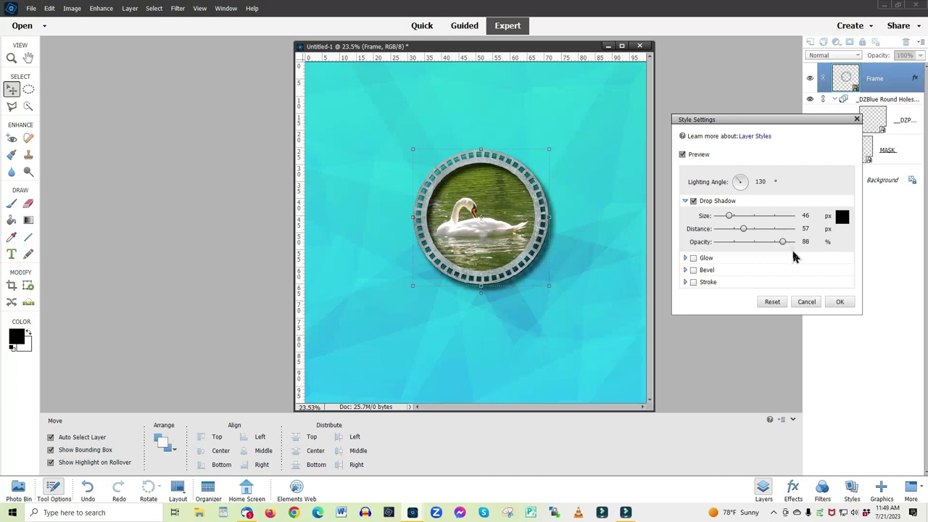
{"action": "left_click_drag", "start_coordinate": [786, 245], "coordinate": [791, 244]}
Add an upward bevel of 76 px to the round frame, comparing the frame with and without it
{"action": "left_click", "coordinate": [694, 271]}
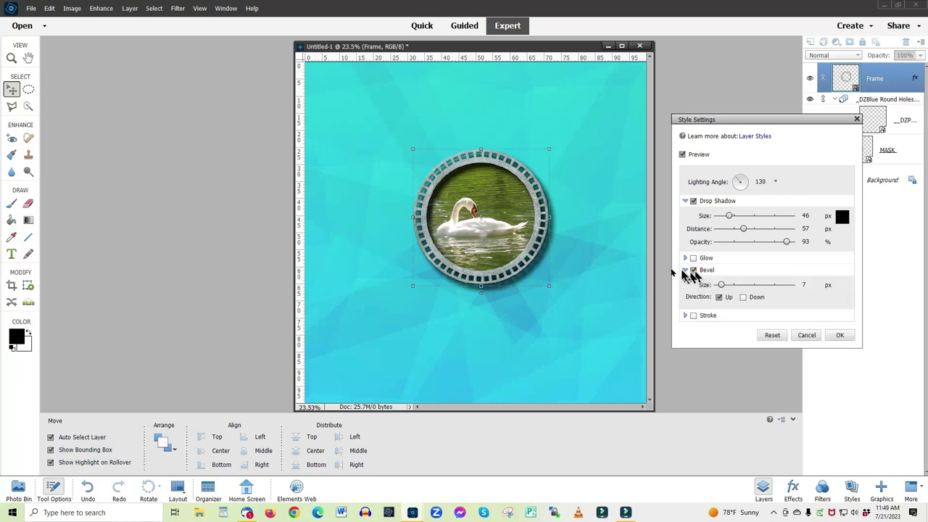
{"action": "left_click_drag", "start_coordinate": [721, 285], "coordinate": [736, 287]}
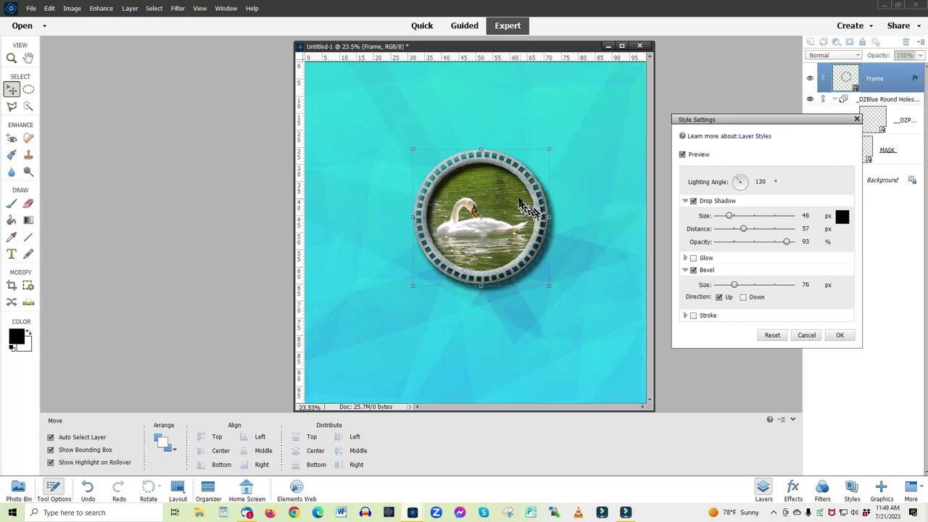
{"action": "left_click", "coordinate": [693, 271]}
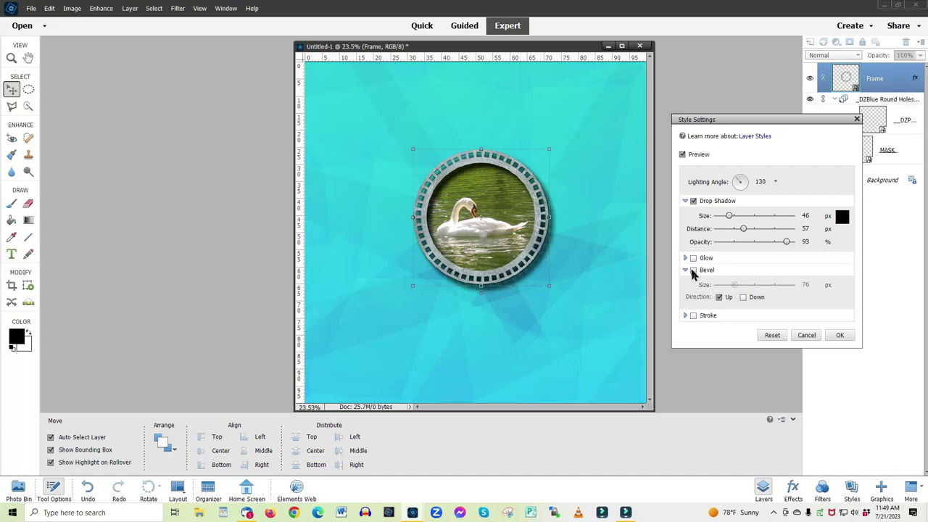
{"action": "left_click", "coordinate": [693, 270]}
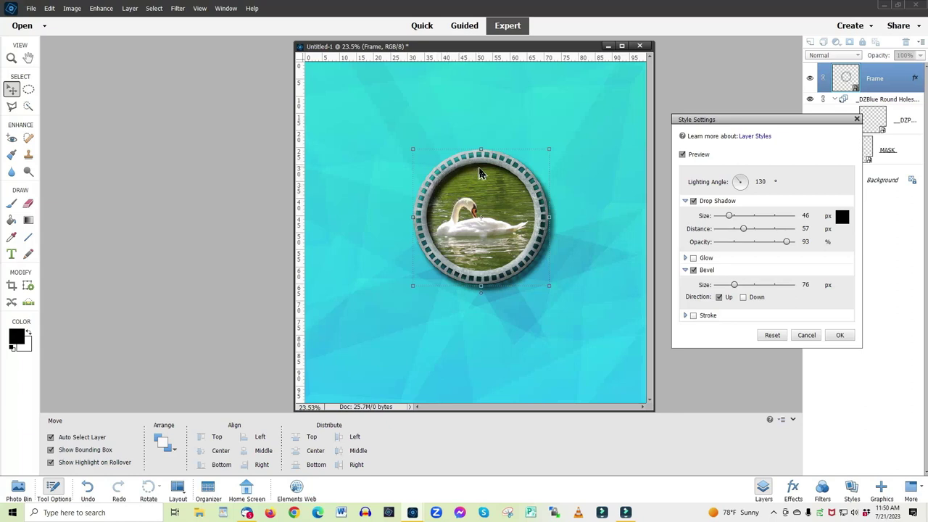
Add a black 10 px outside stroke to the round frame, apply the style settings and deselect the frame
{"action": "left_click", "coordinate": [693, 317]}
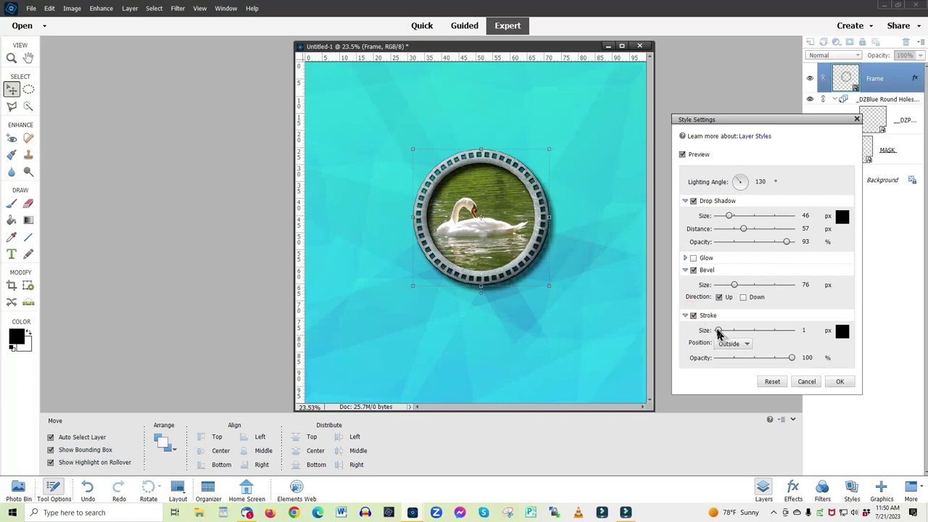
{"action": "left_click_drag", "start_coordinate": [717, 331], "coordinate": [722, 332]}
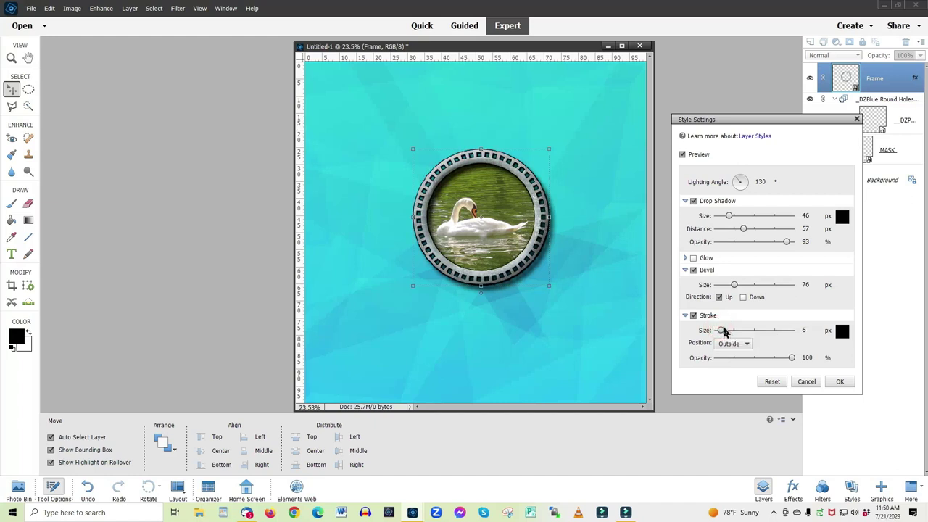
{"action": "left_click_drag", "start_coordinate": [722, 331], "coordinate": [723, 331]}
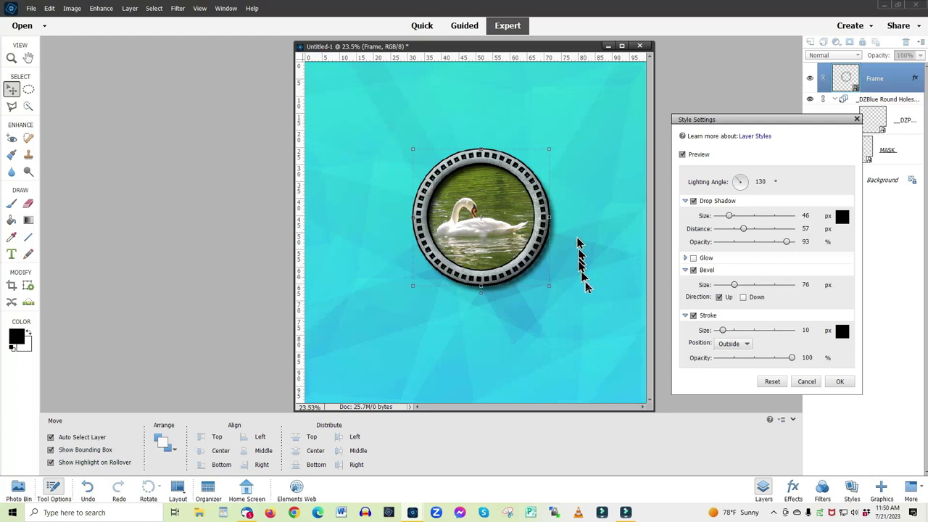
{"action": "left_click", "coordinate": [838, 382]}
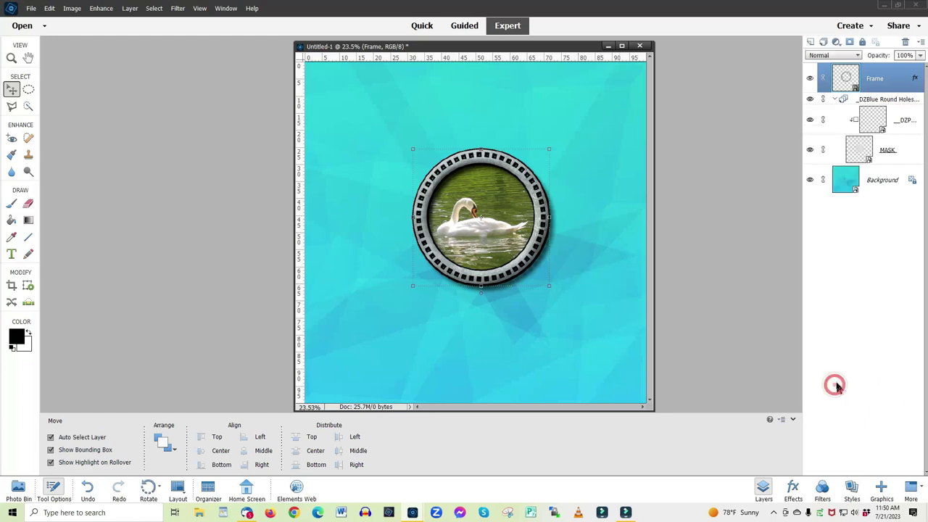
{"action": "left_click", "coordinate": [626, 346]}
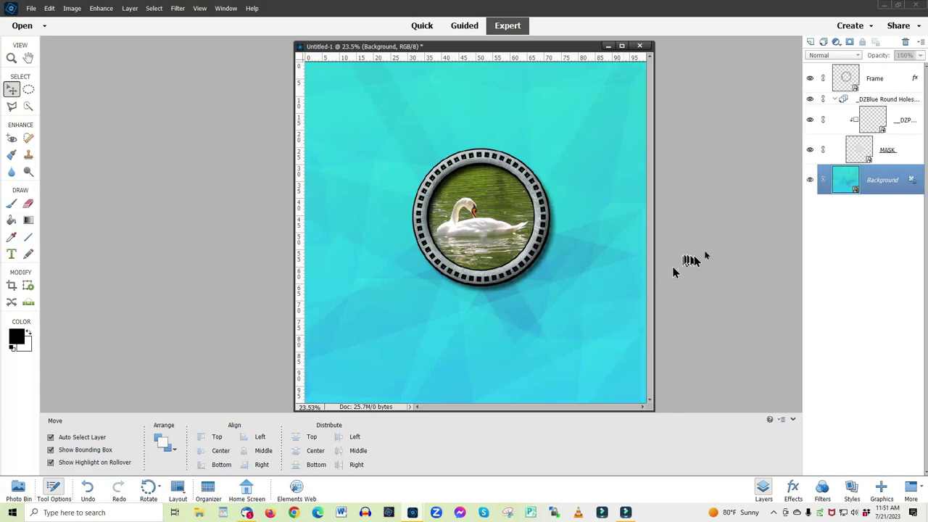
Move the Frame layer back into the Blue Round Holes group above the photo layer and select the group
{"action": "left_click", "coordinate": [879, 78]}
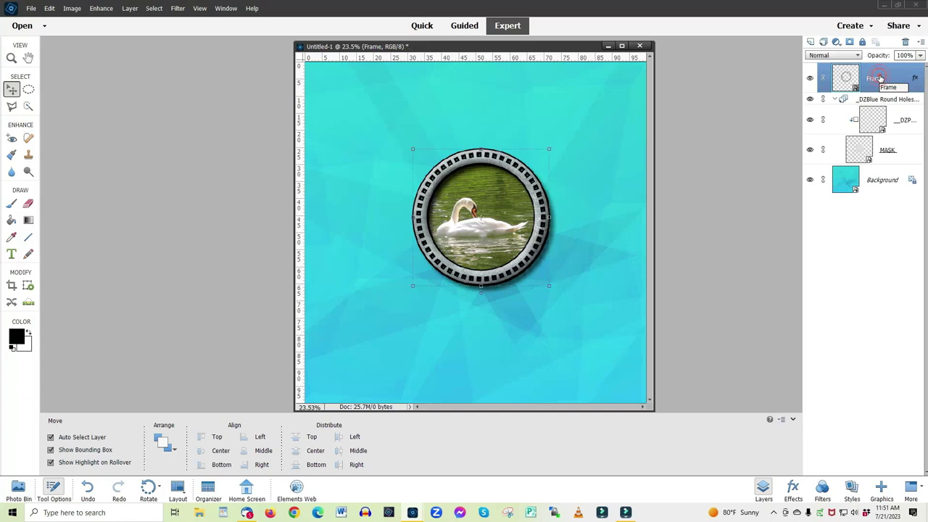
{"action": "left_click_drag", "start_coordinate": [886, 77], "coordinate": [887, 108]}
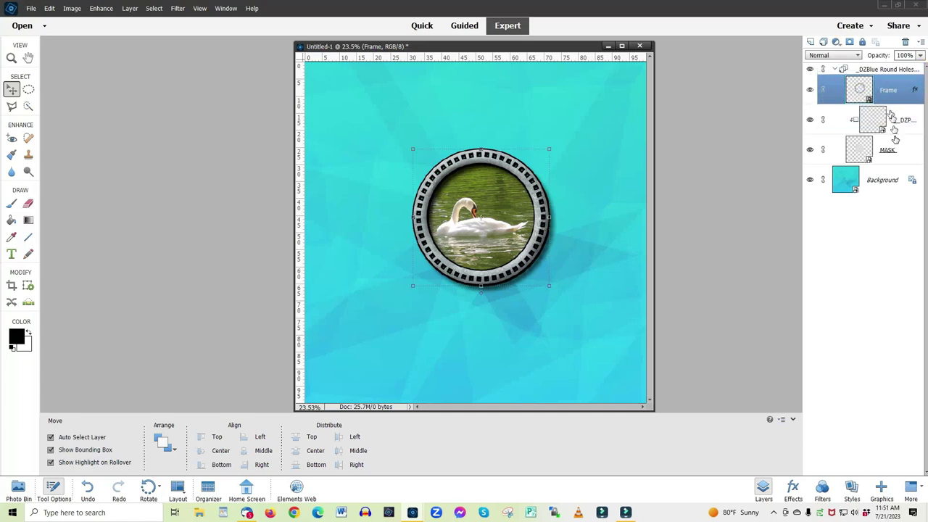
{"action": "left_click", "coordinate": [887, 68]}
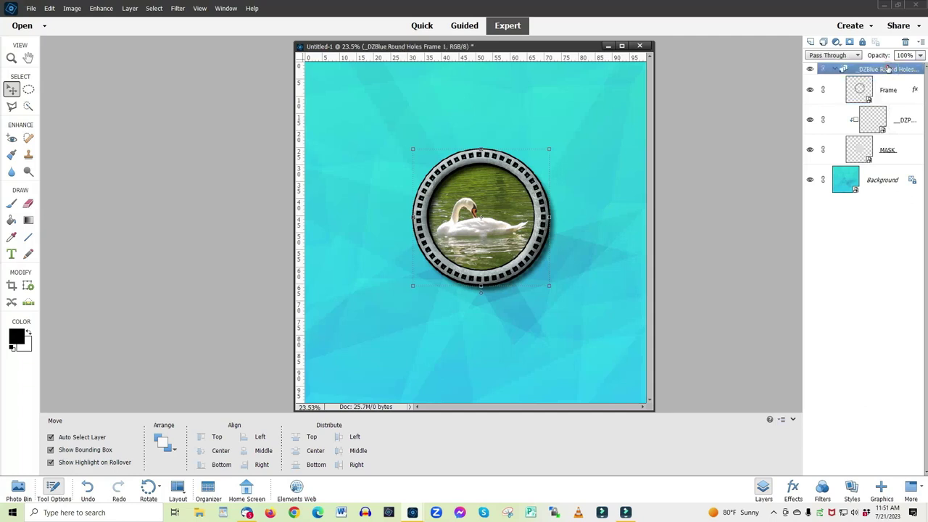